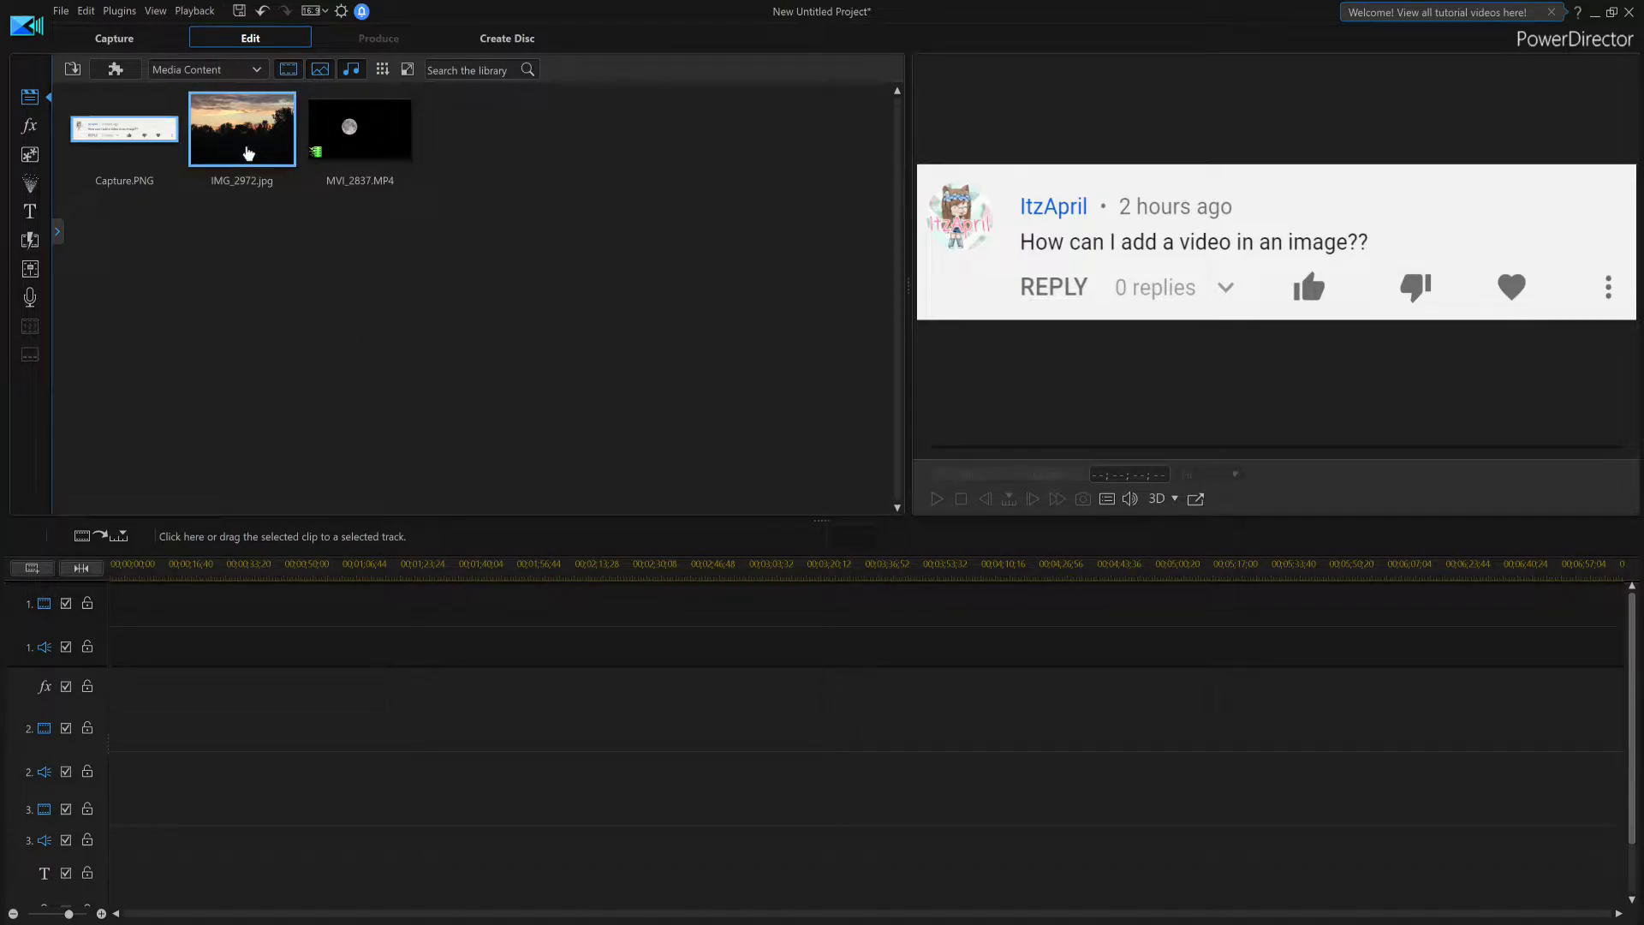
Place IMG_2972.jpg at the start of video track 1 and extend it to 00;02;45;27.
drag(248, 153, 103, 608)
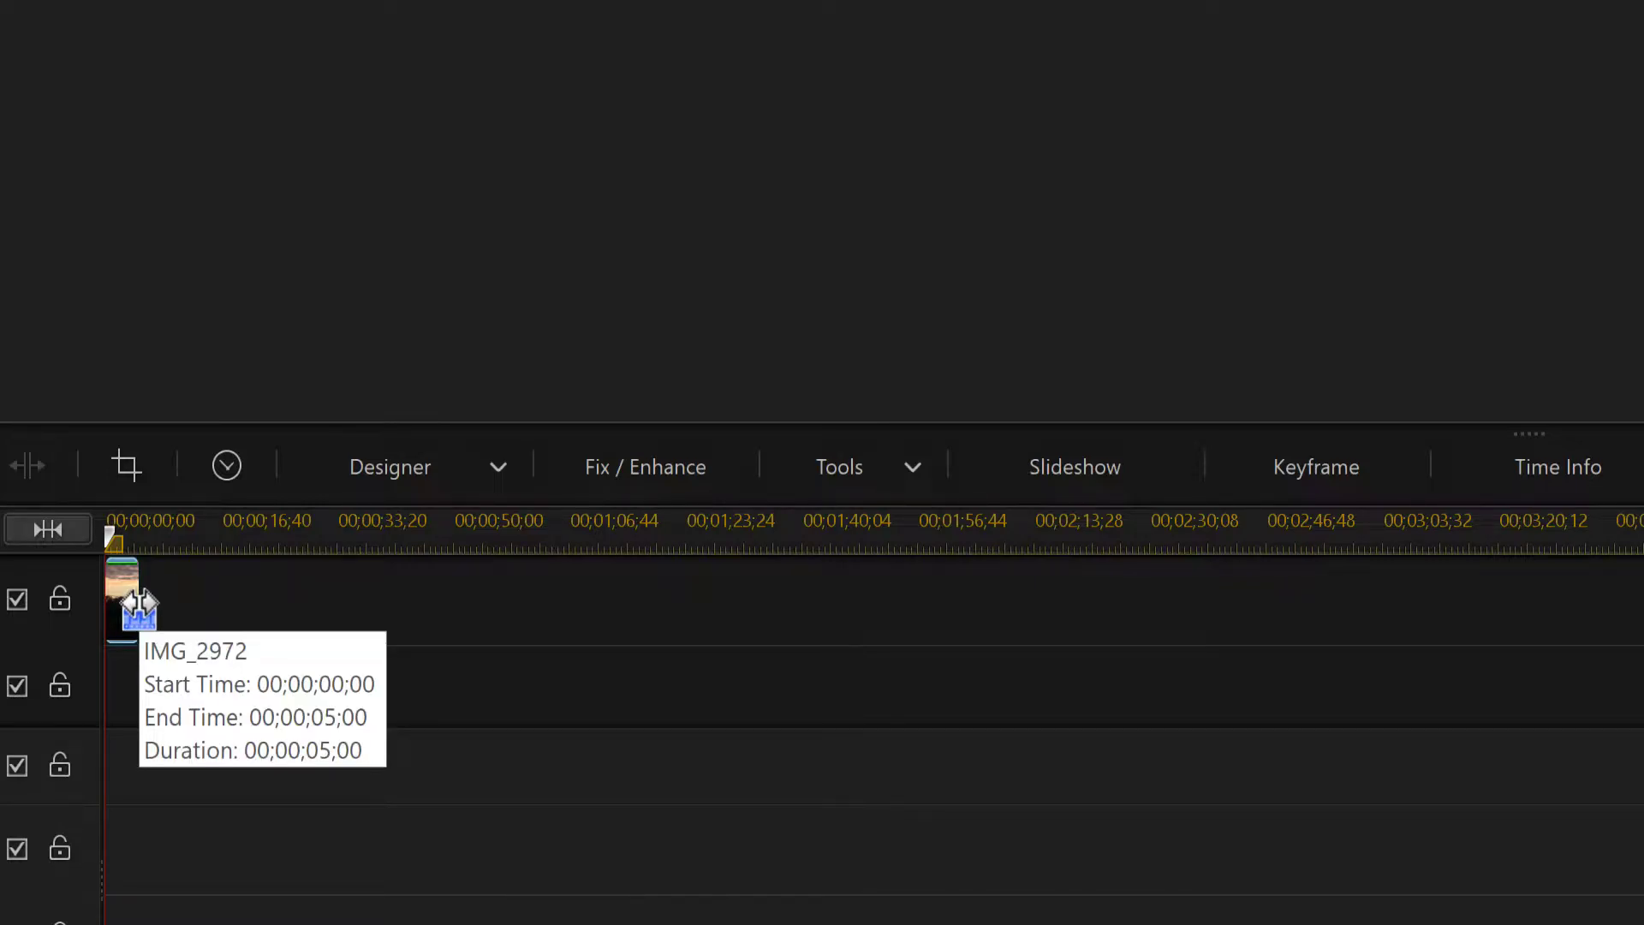
drag(139, 603, 1255, 597)
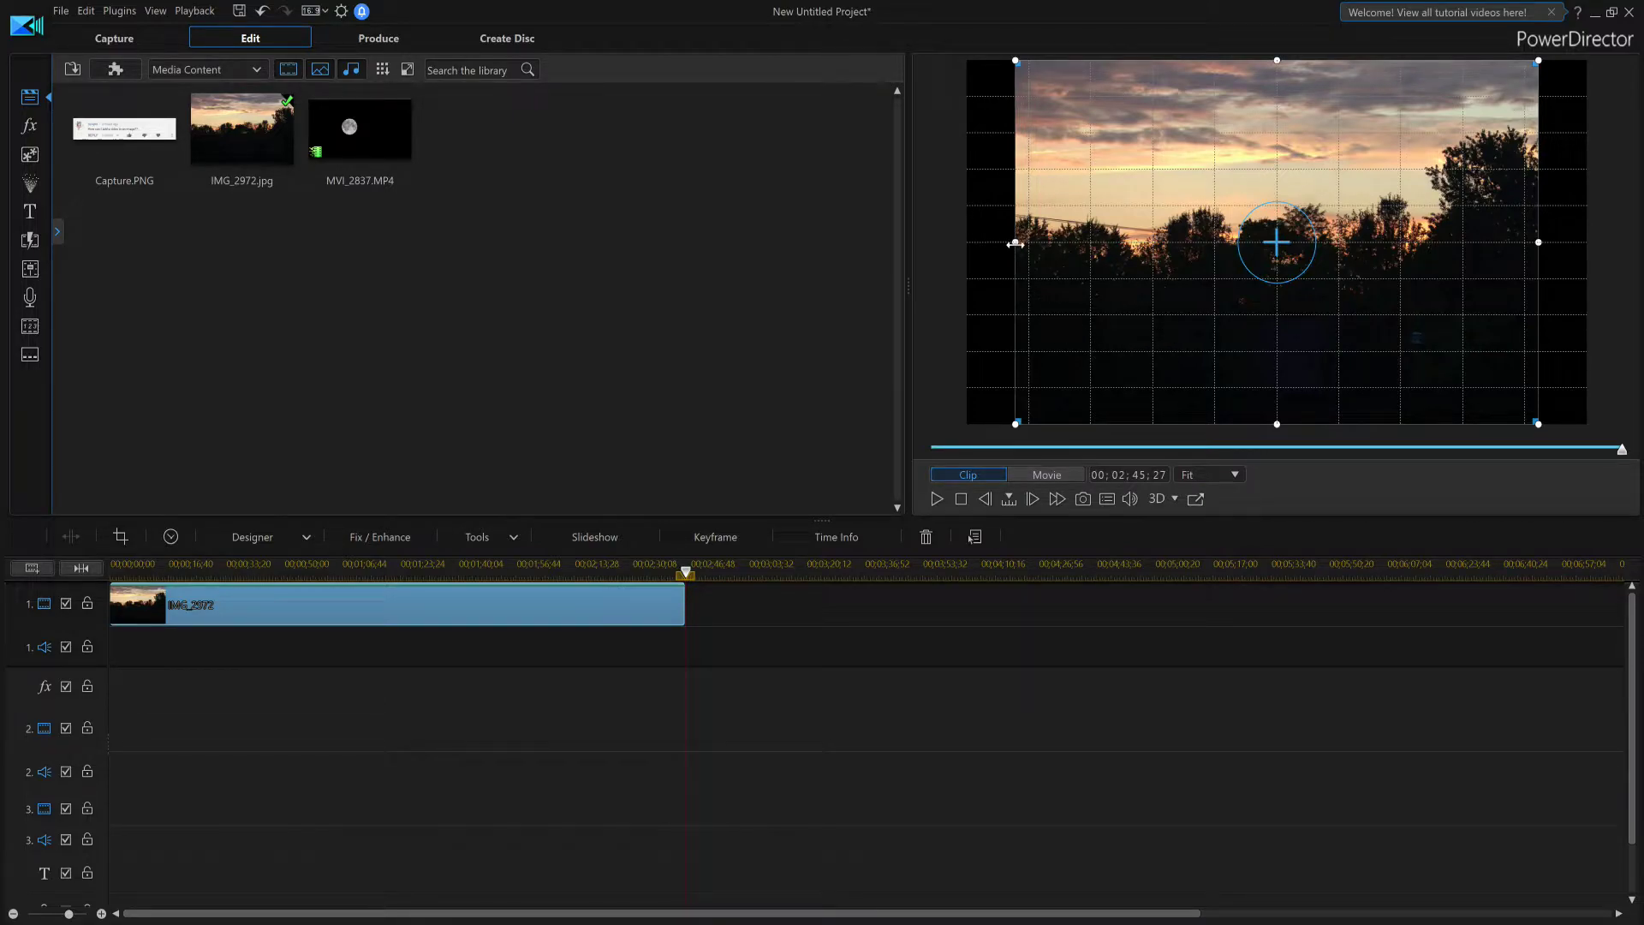
Stretch the sunset photo's left and right edges out to the frame edges, removing the black side bars.
drag(1015, 244, 1011, 247)
drag(1016, 242, 967, 242)
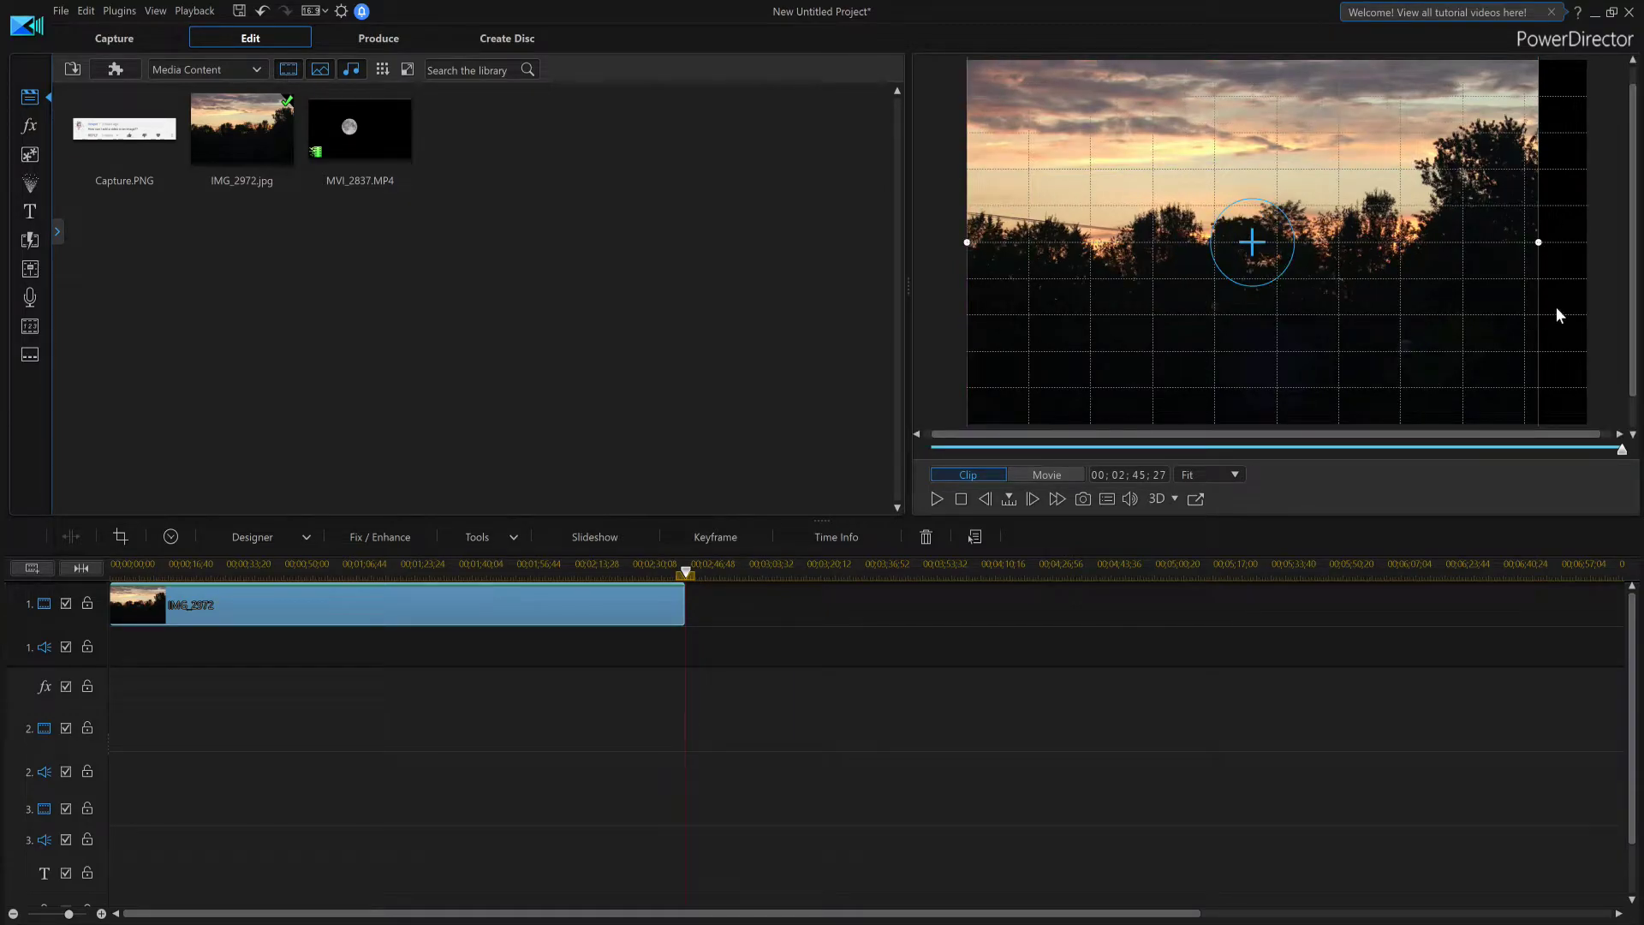
drag(1538, 241, 1588, 231)
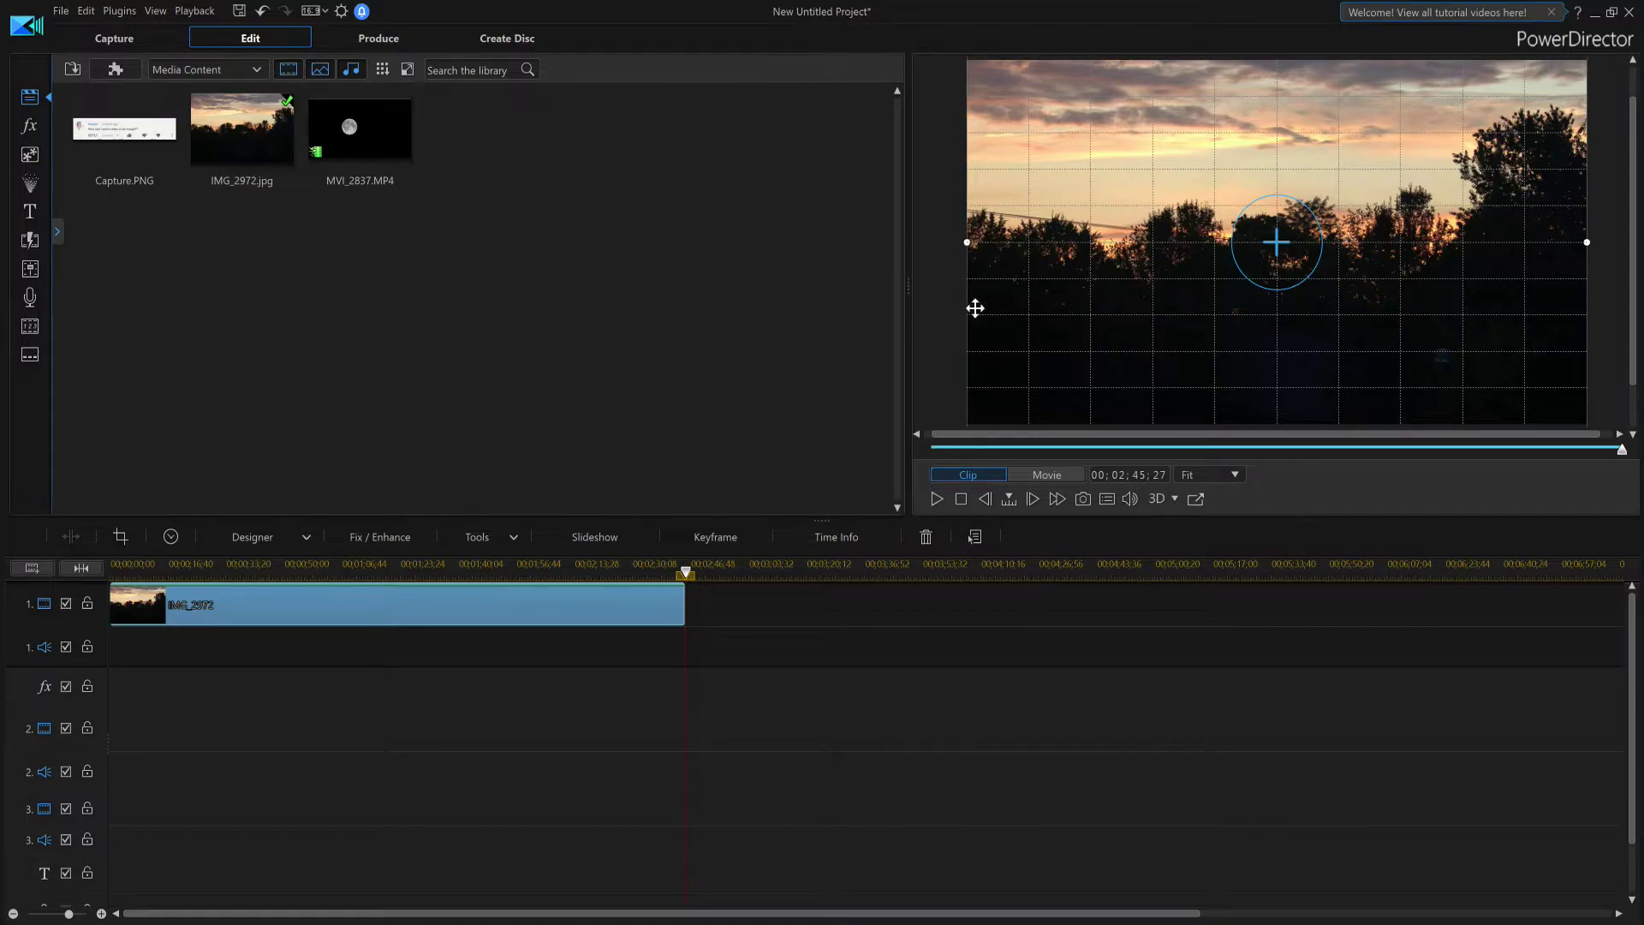
Add MVI_2837.MP4 to video track 2, shrink it and move it into the top-left corner.
click(359, 146)
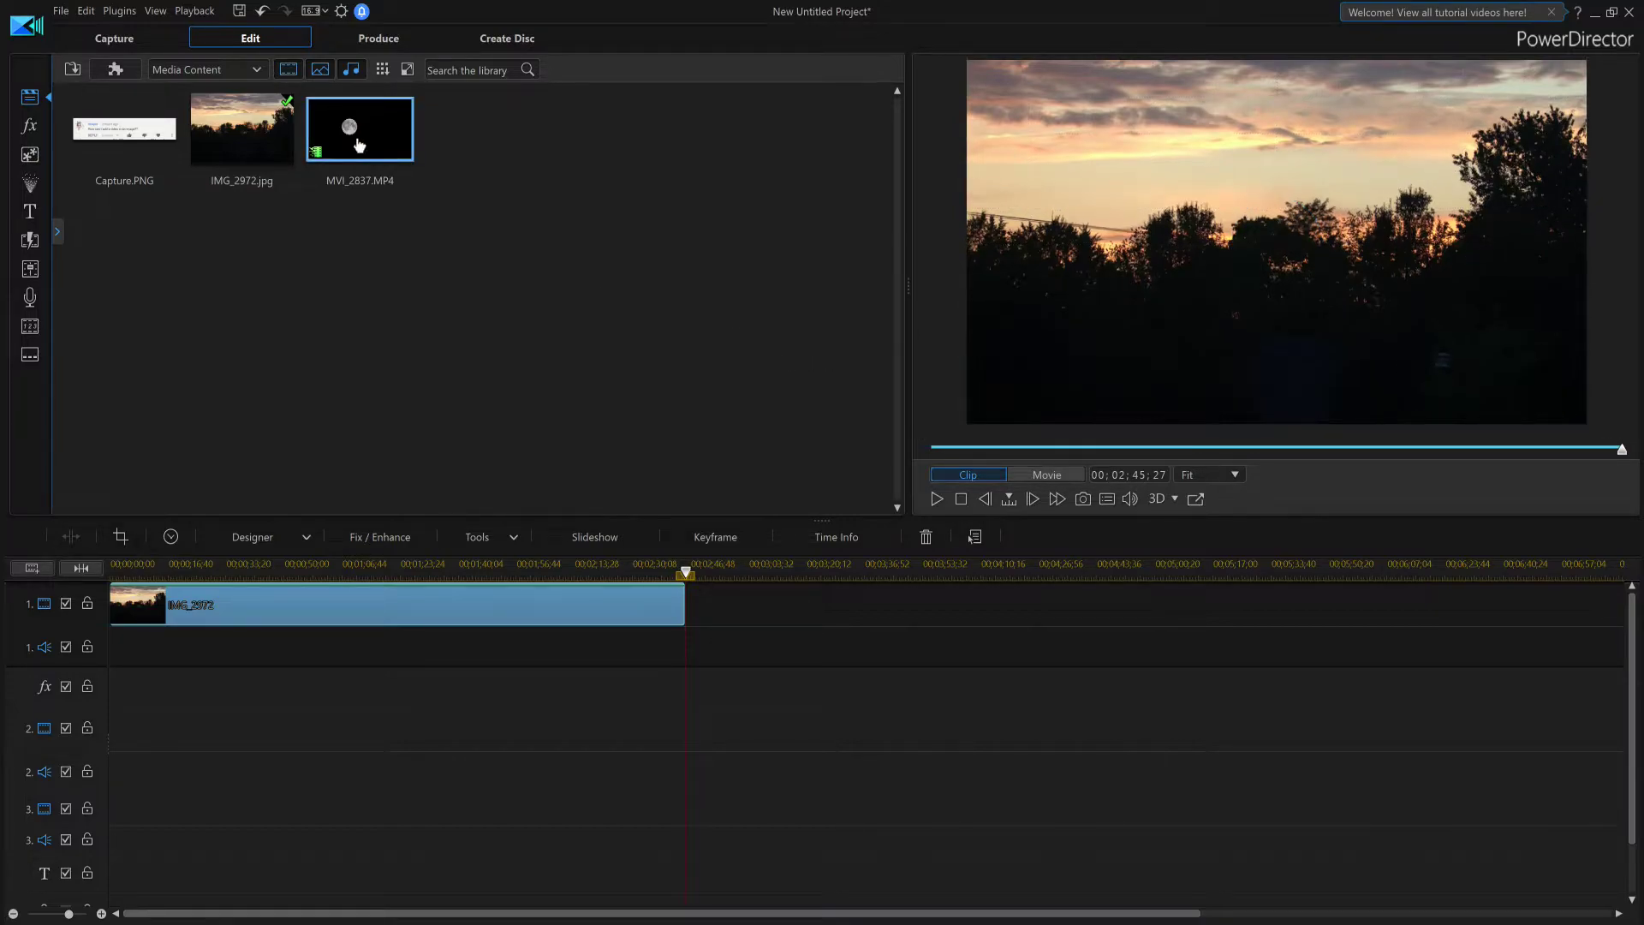
drag(359, 145, 113, 719)
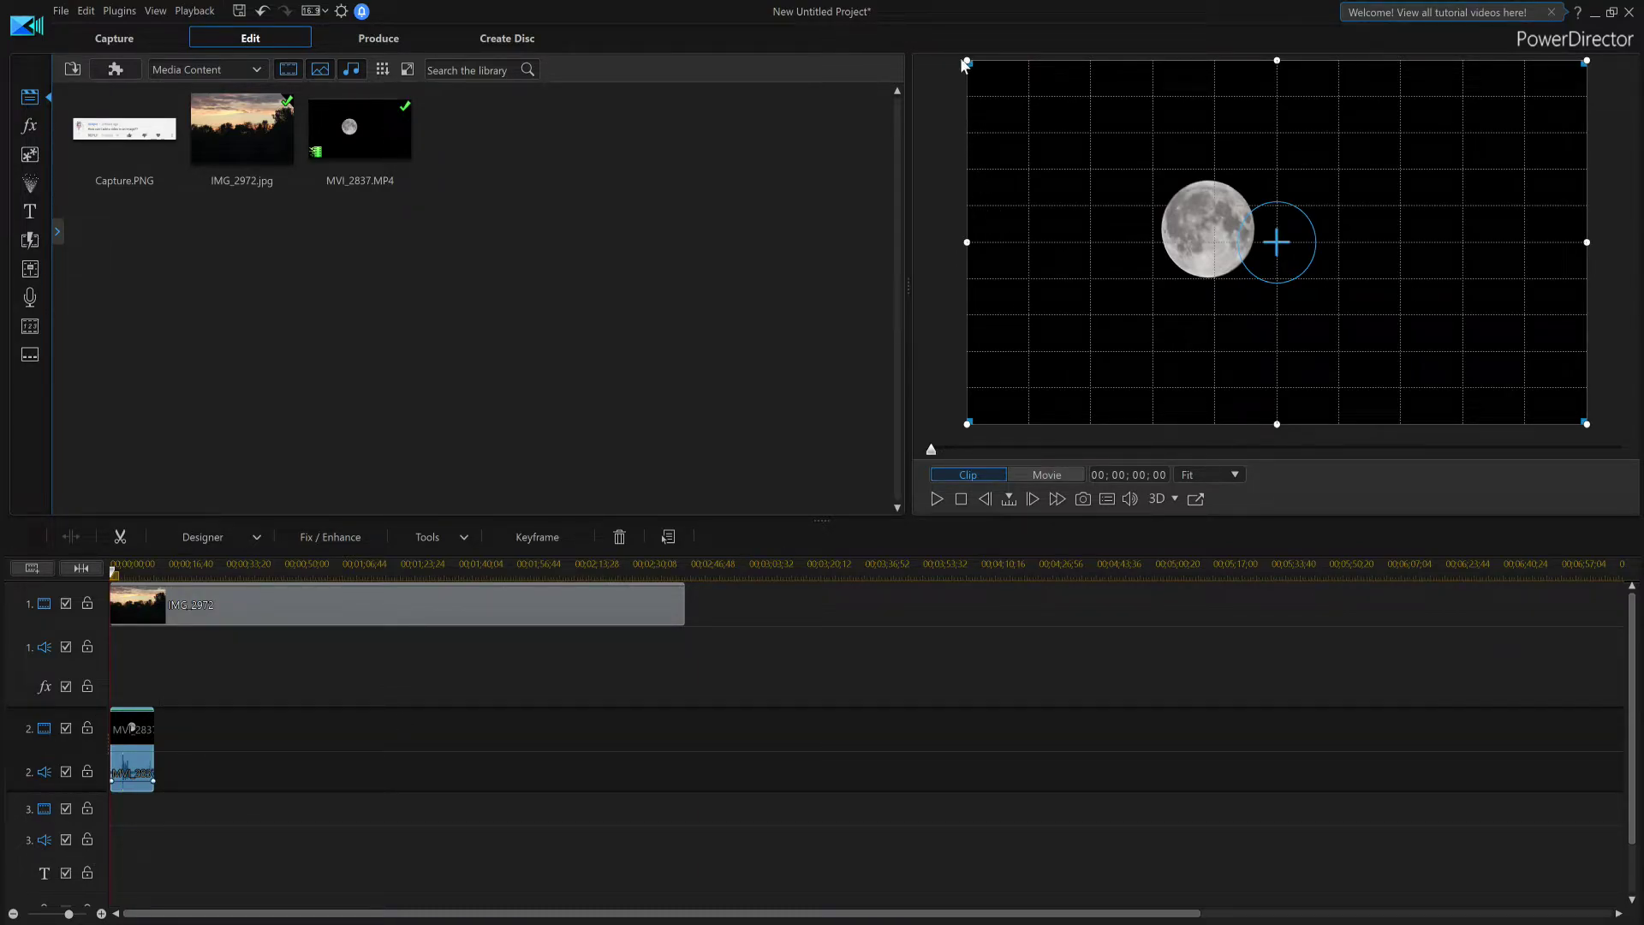
drag(965, 57, 1372, 289)
drag(1469, 354, 1087, 128)
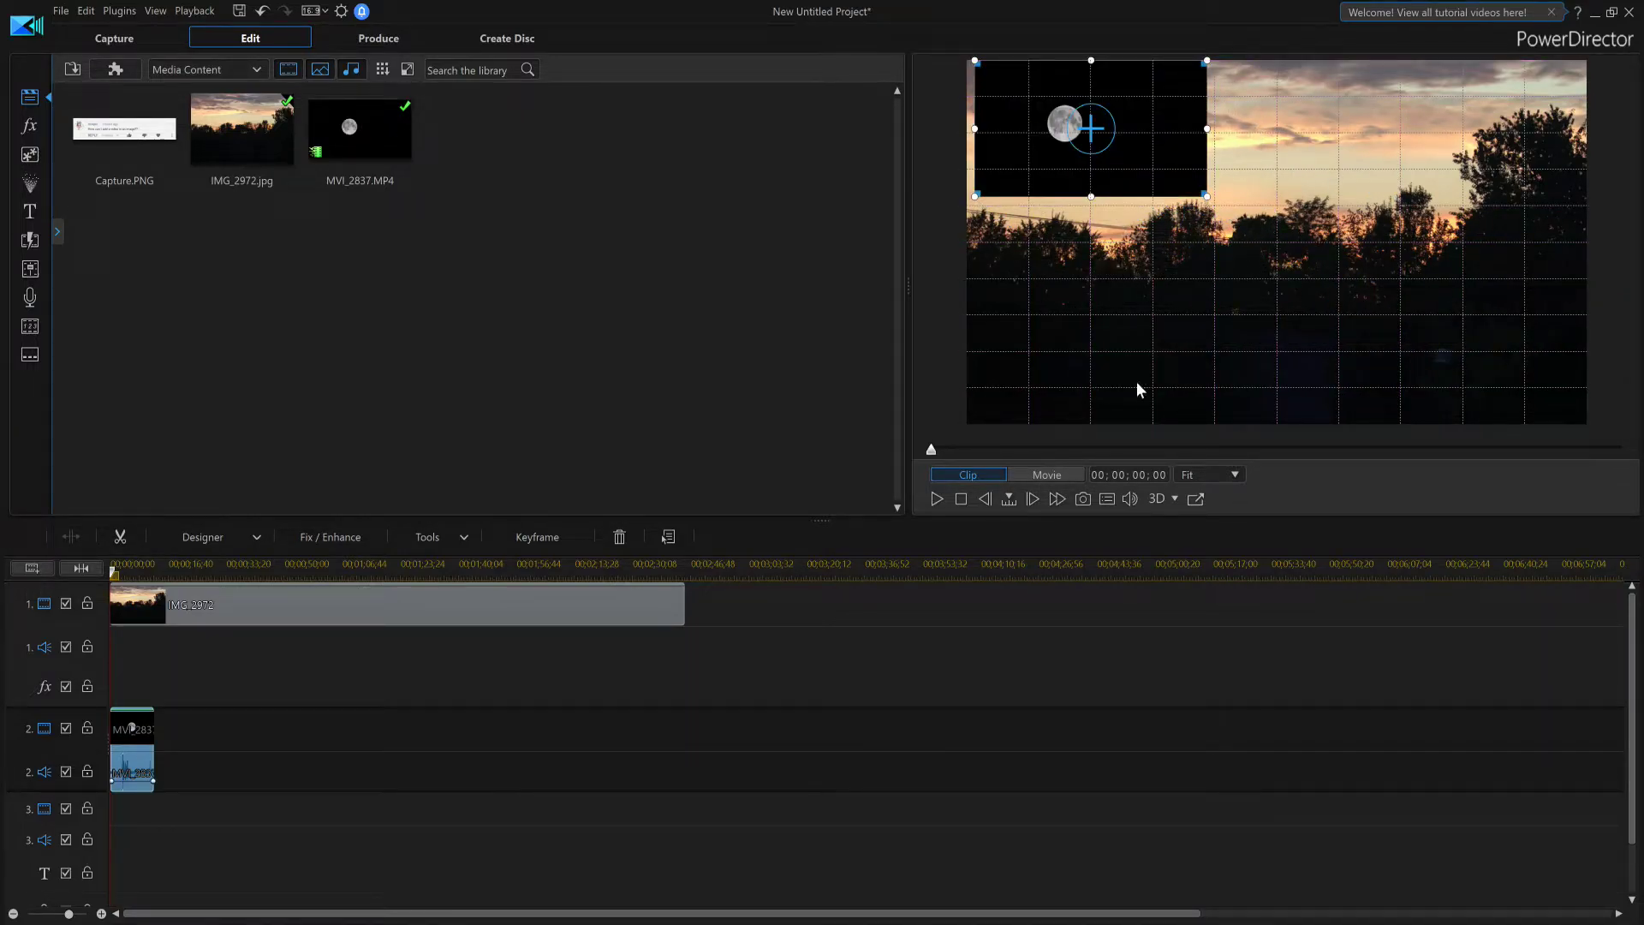
Delete the moon clip and drop MVI_2837.MP4 onto track 2 again.
right_click(138, 732)
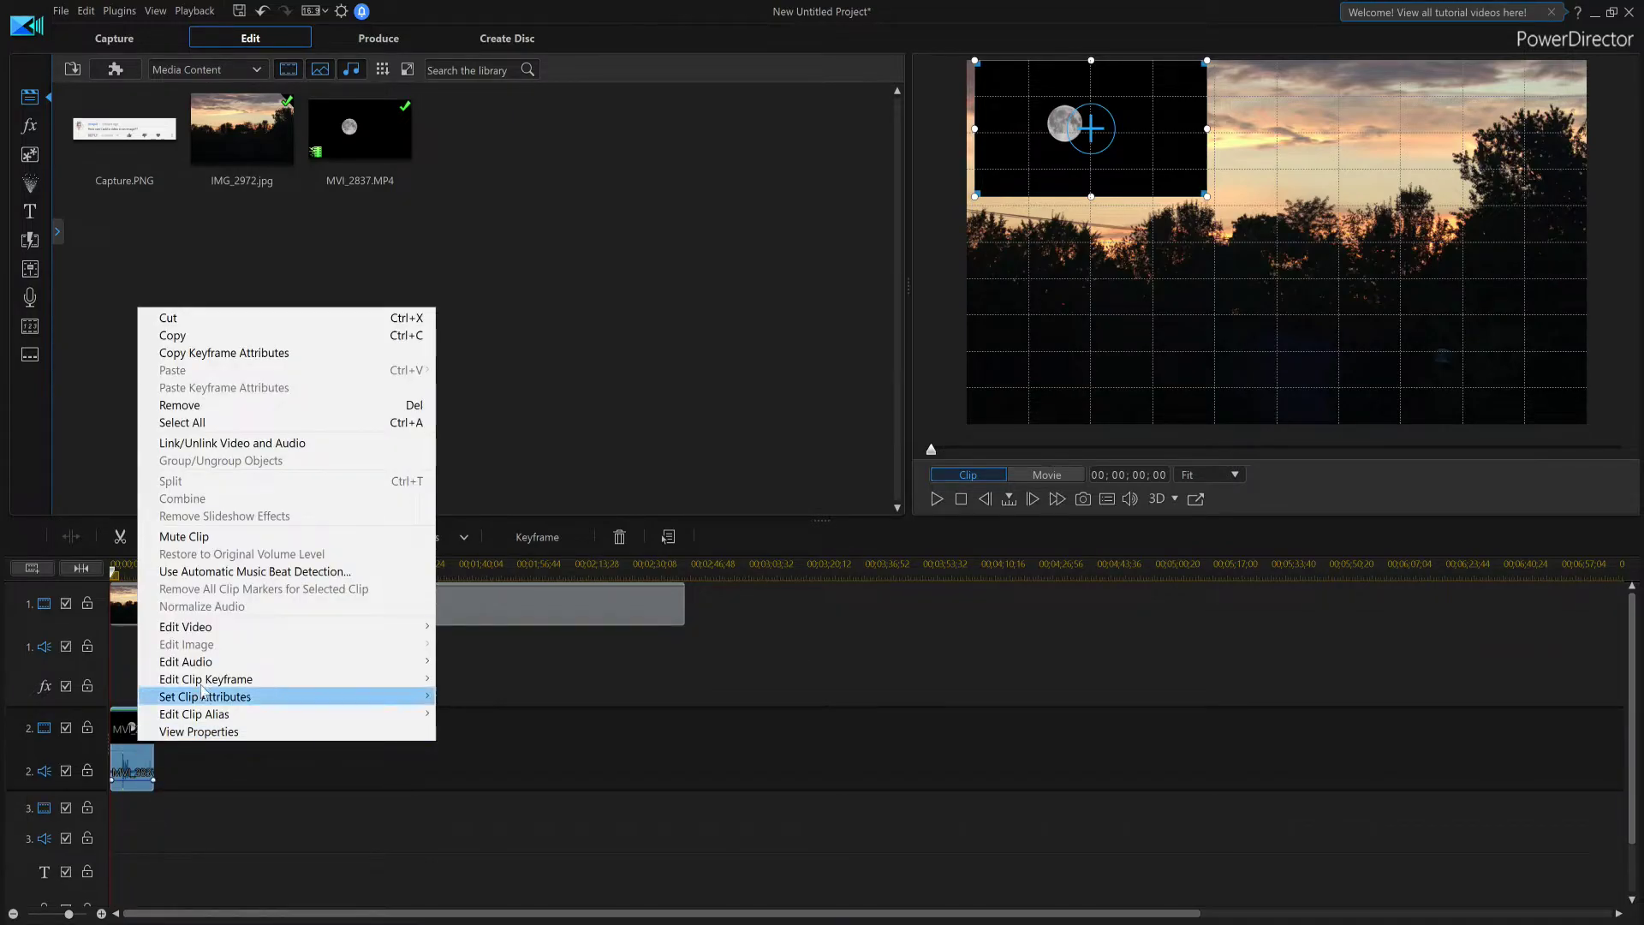
click(330, 808)
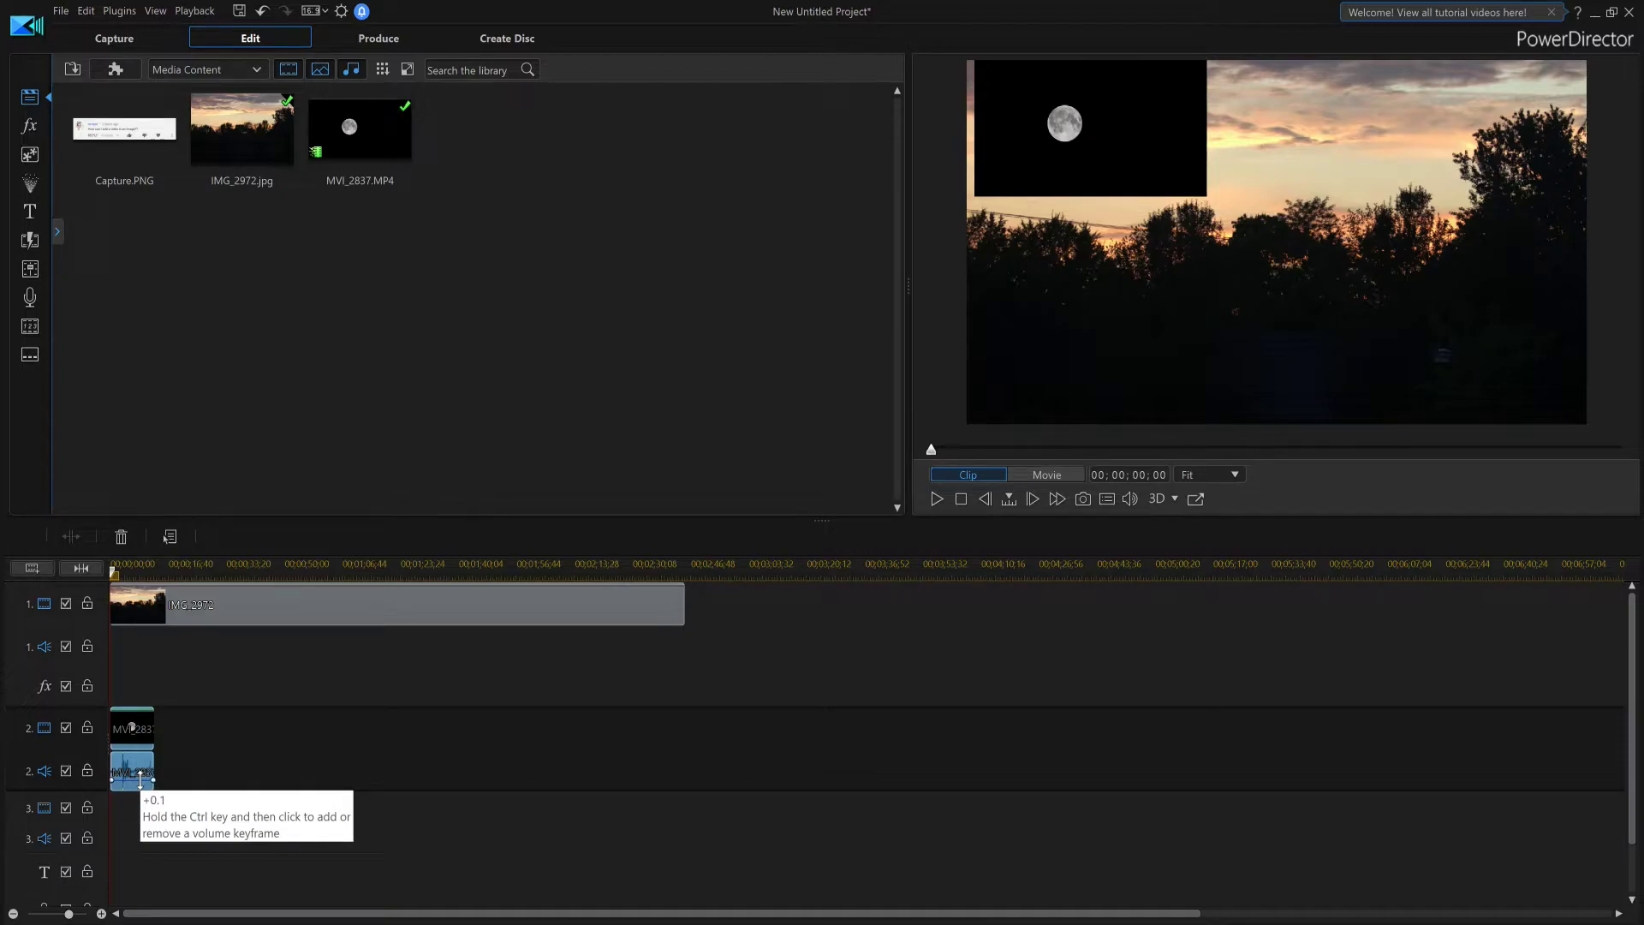
key(Delete)
drag(359, 129, 120, 716)
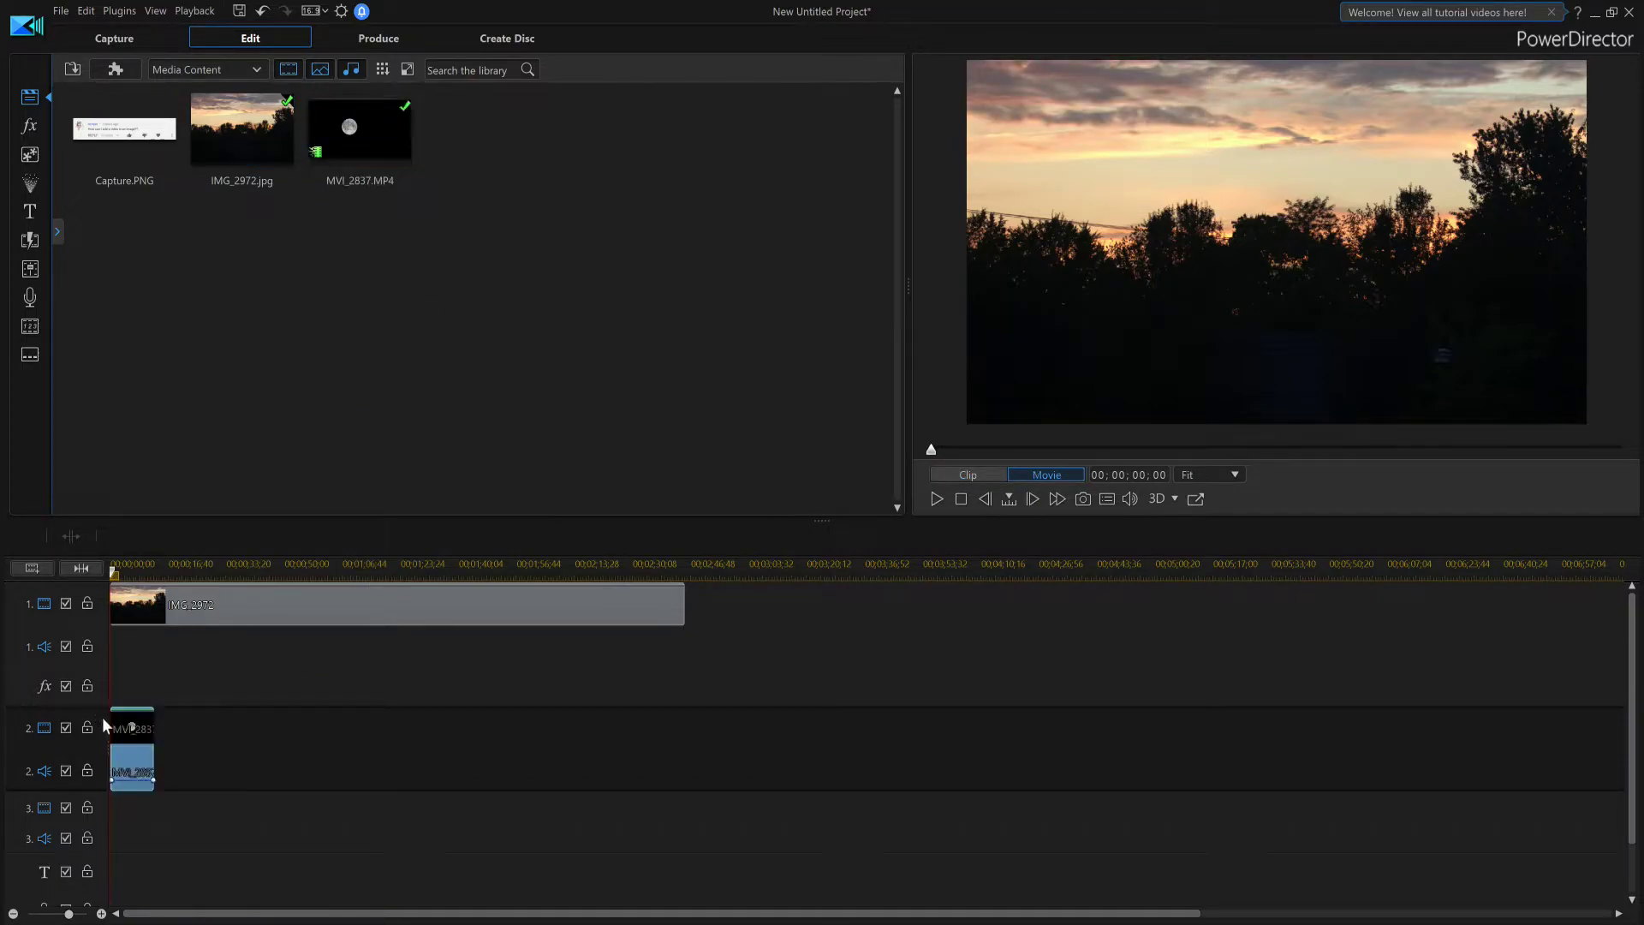
Unlink the moon clip's video and audio, delete the audio, and select the video clip.
right_click(142, 761)
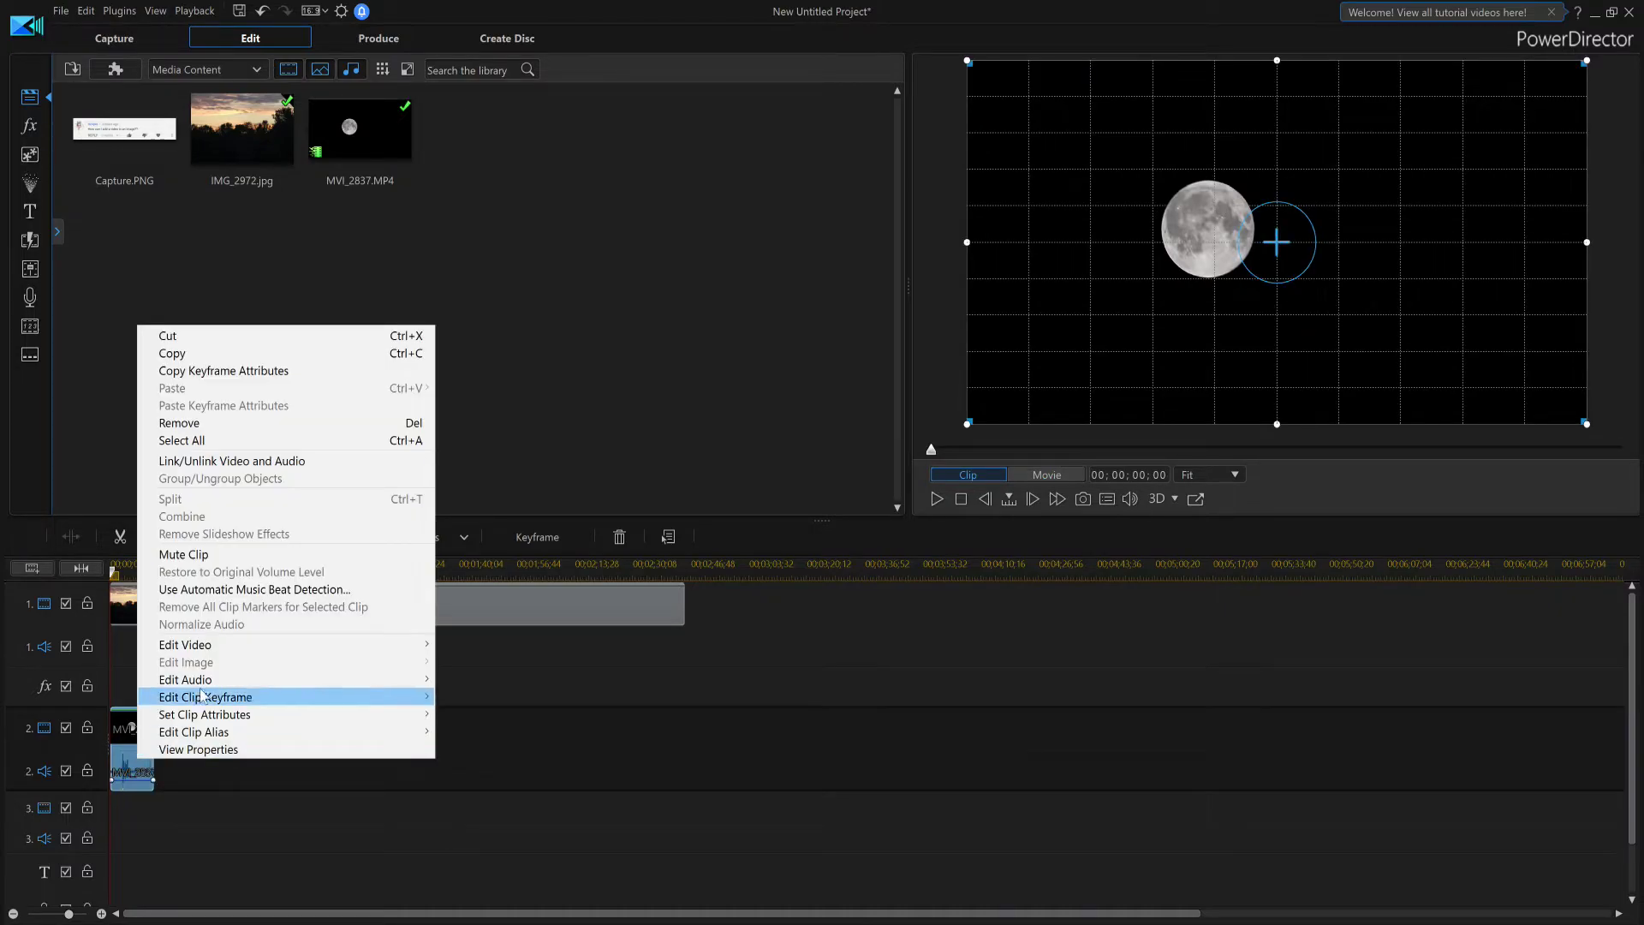
click(229, 463)
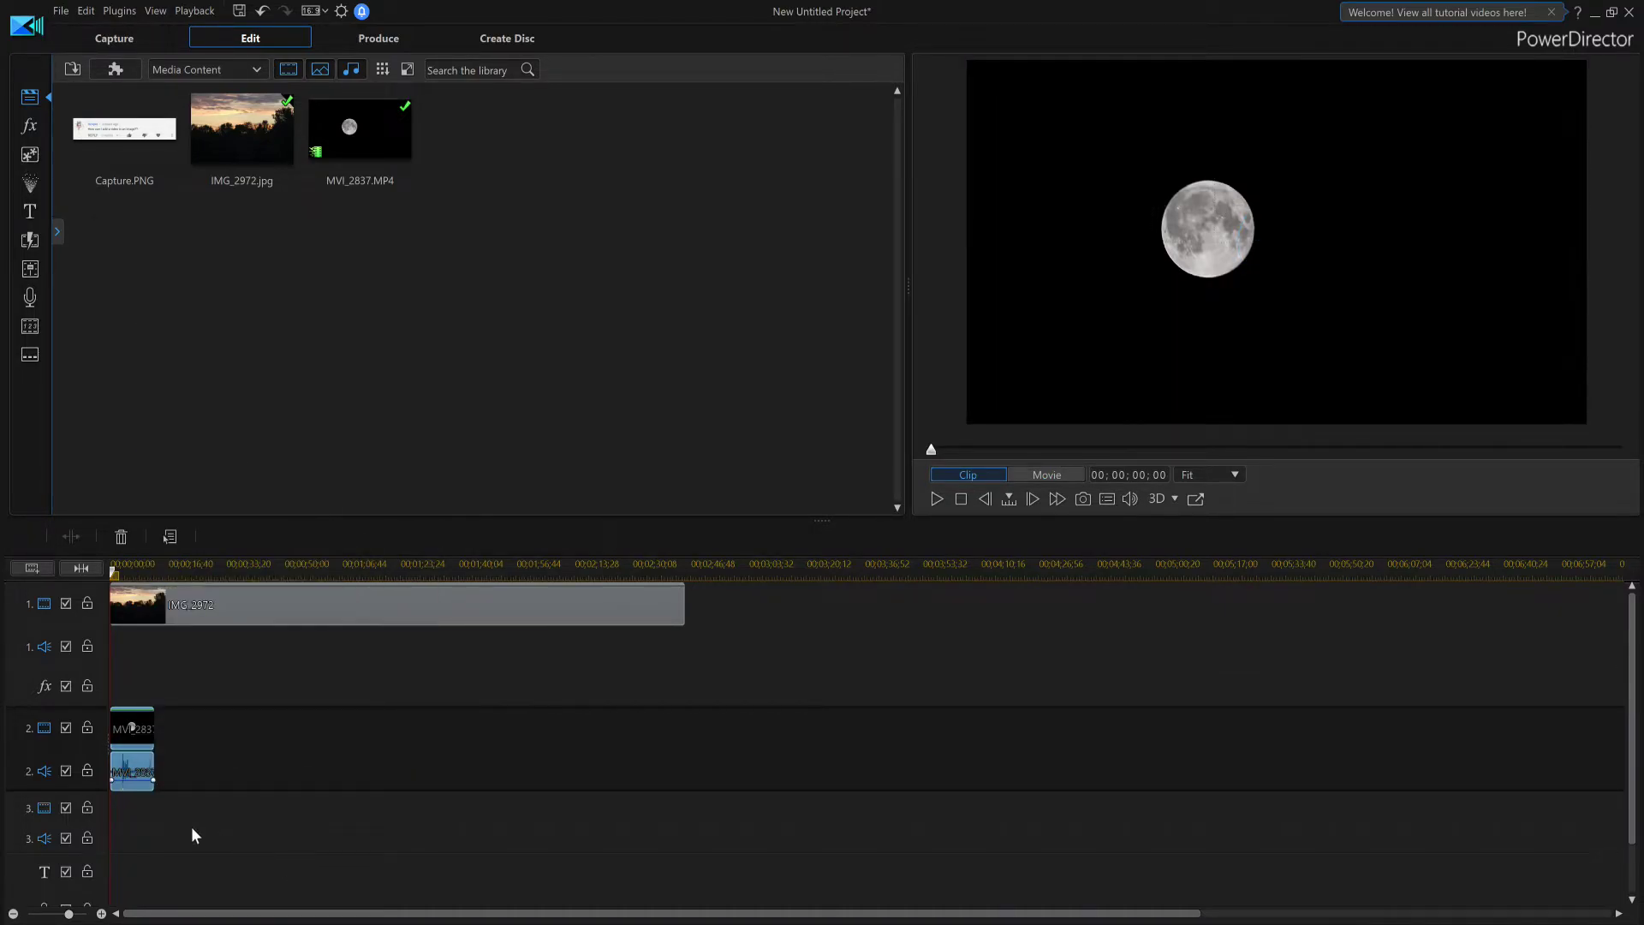
key(Delete)
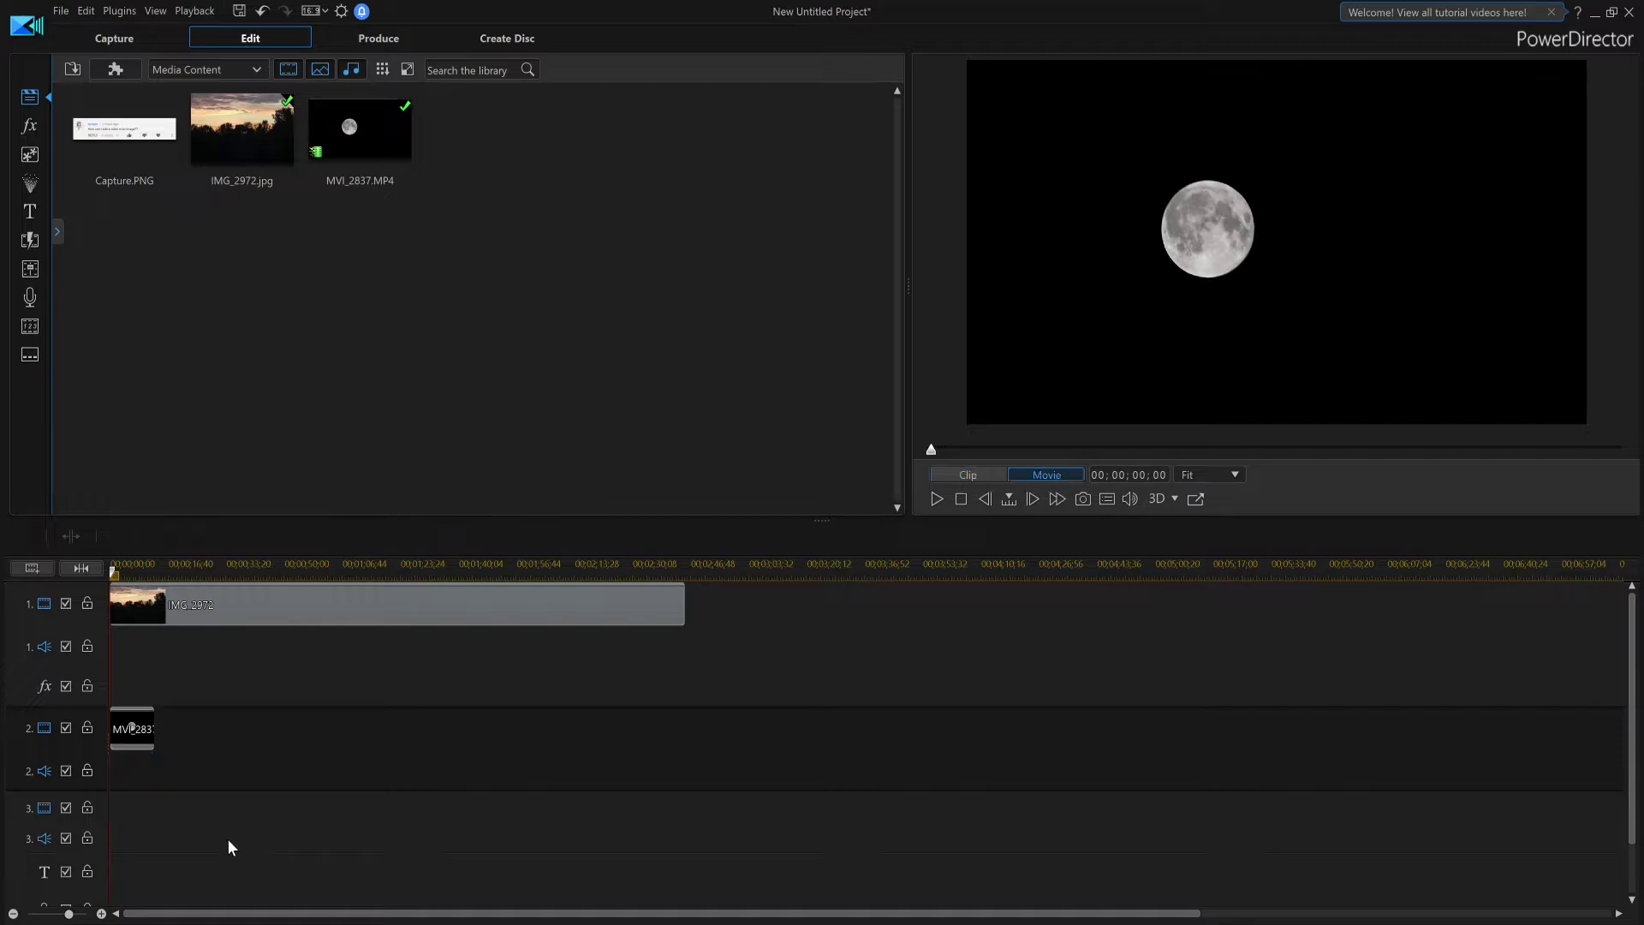
click(116, 732)
Shrink the moon clip into a small top-left inset, play the preview, and bring up the Designer tools.
drag(968, 423, 1324, 213)
drag(1452, 135, 1092, 132)
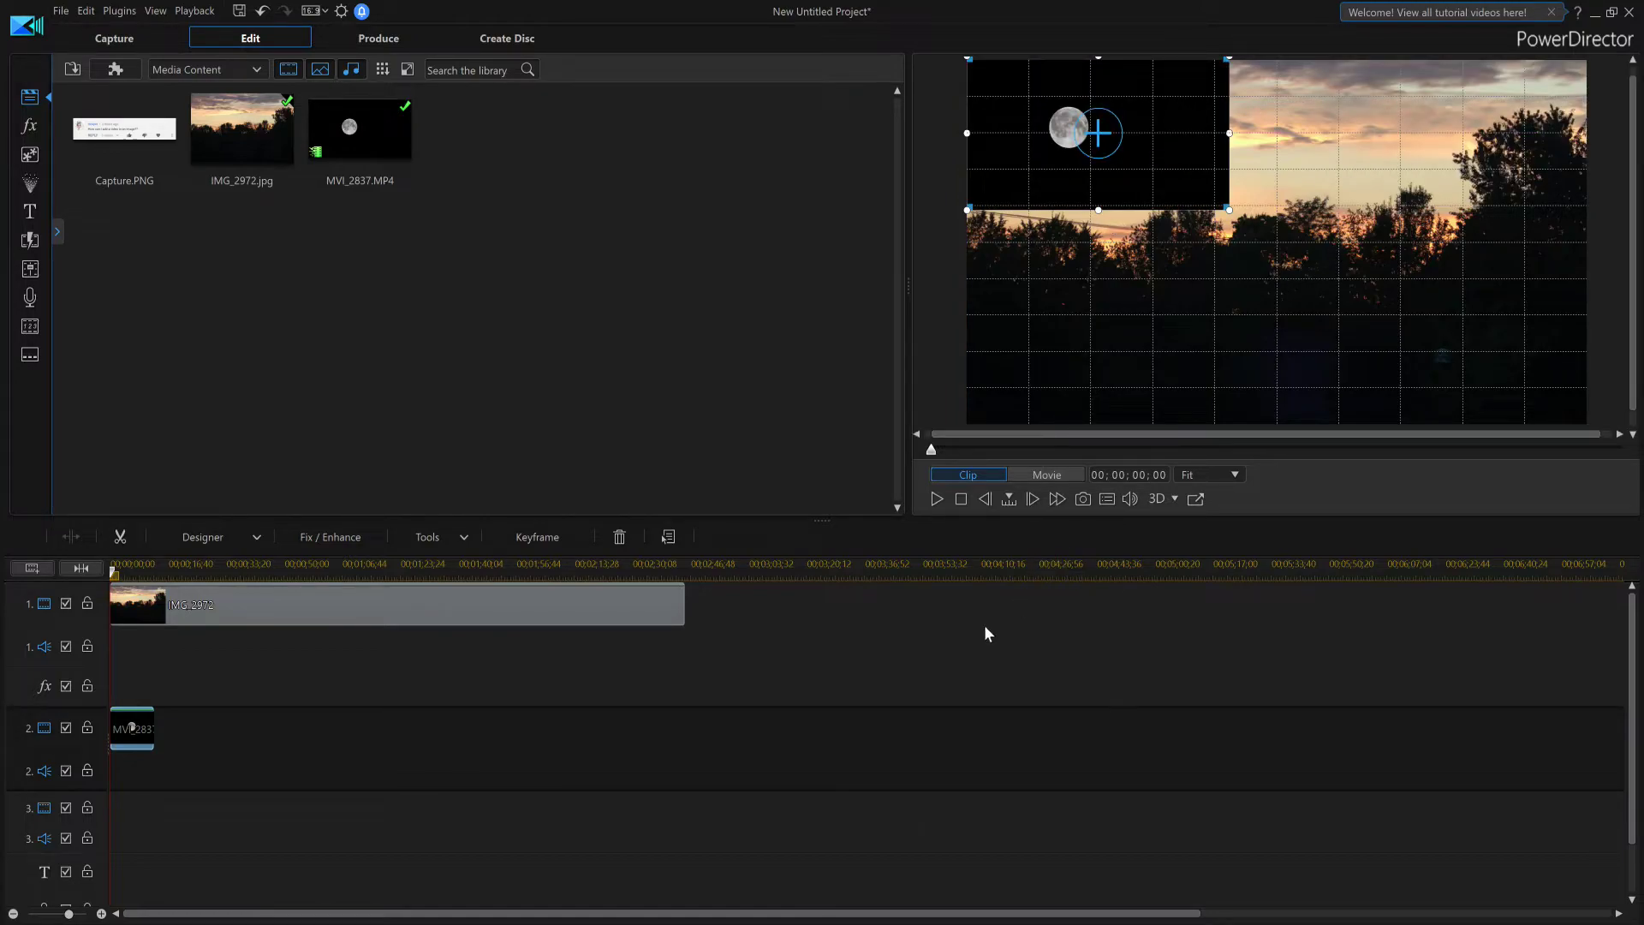
click(935, 499)
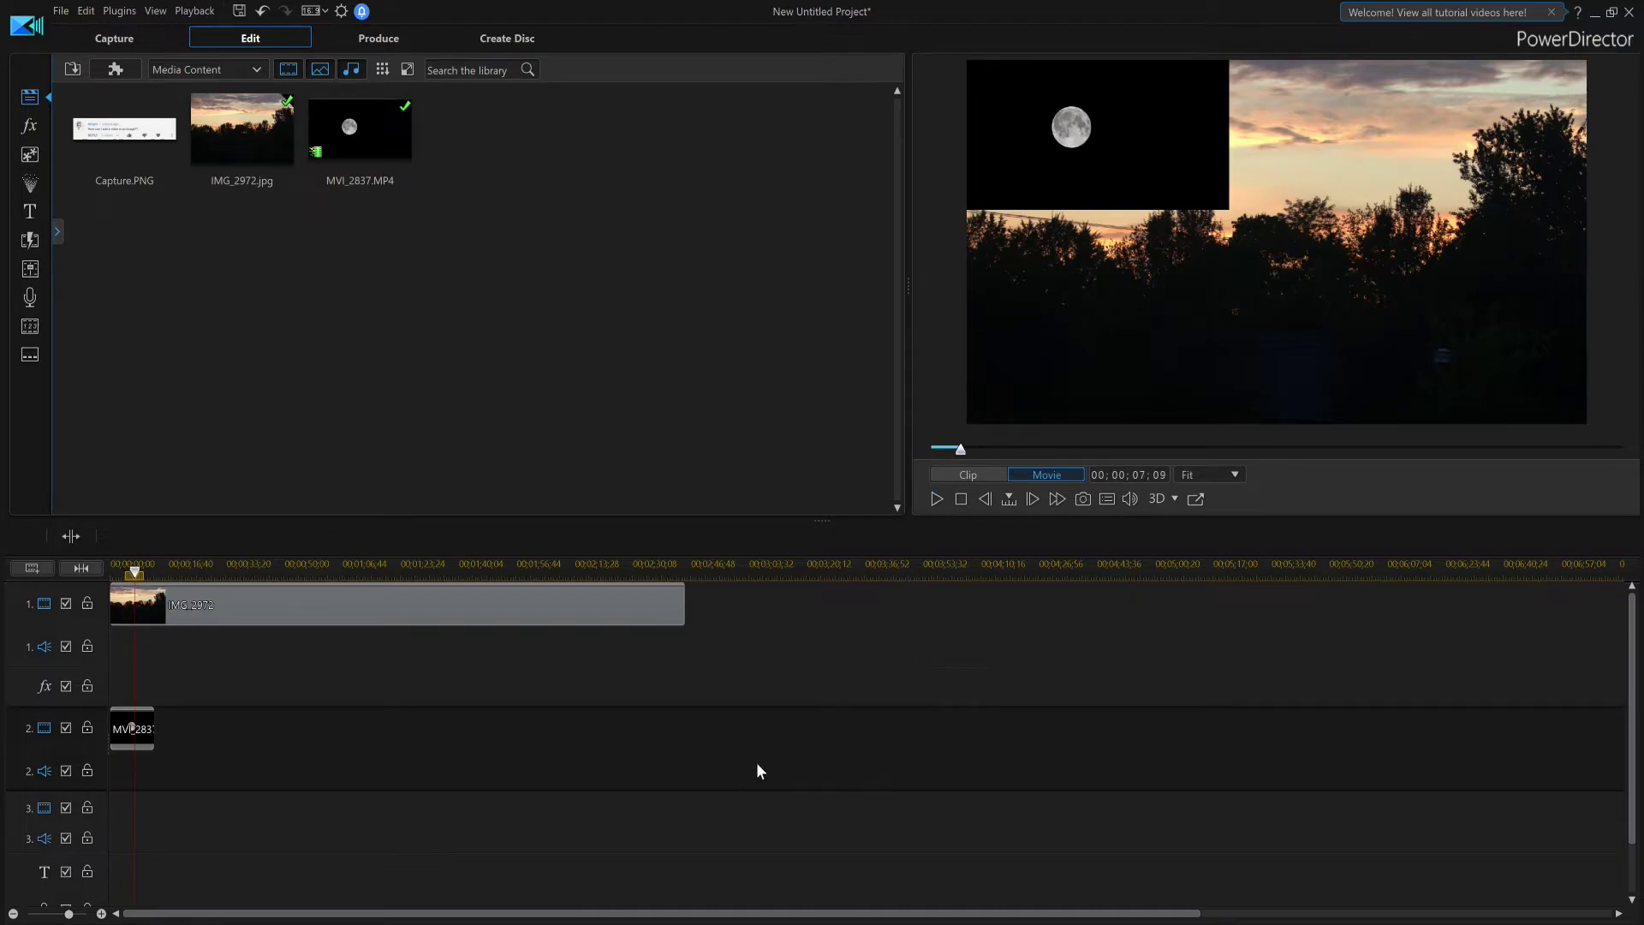
click(130, 728)
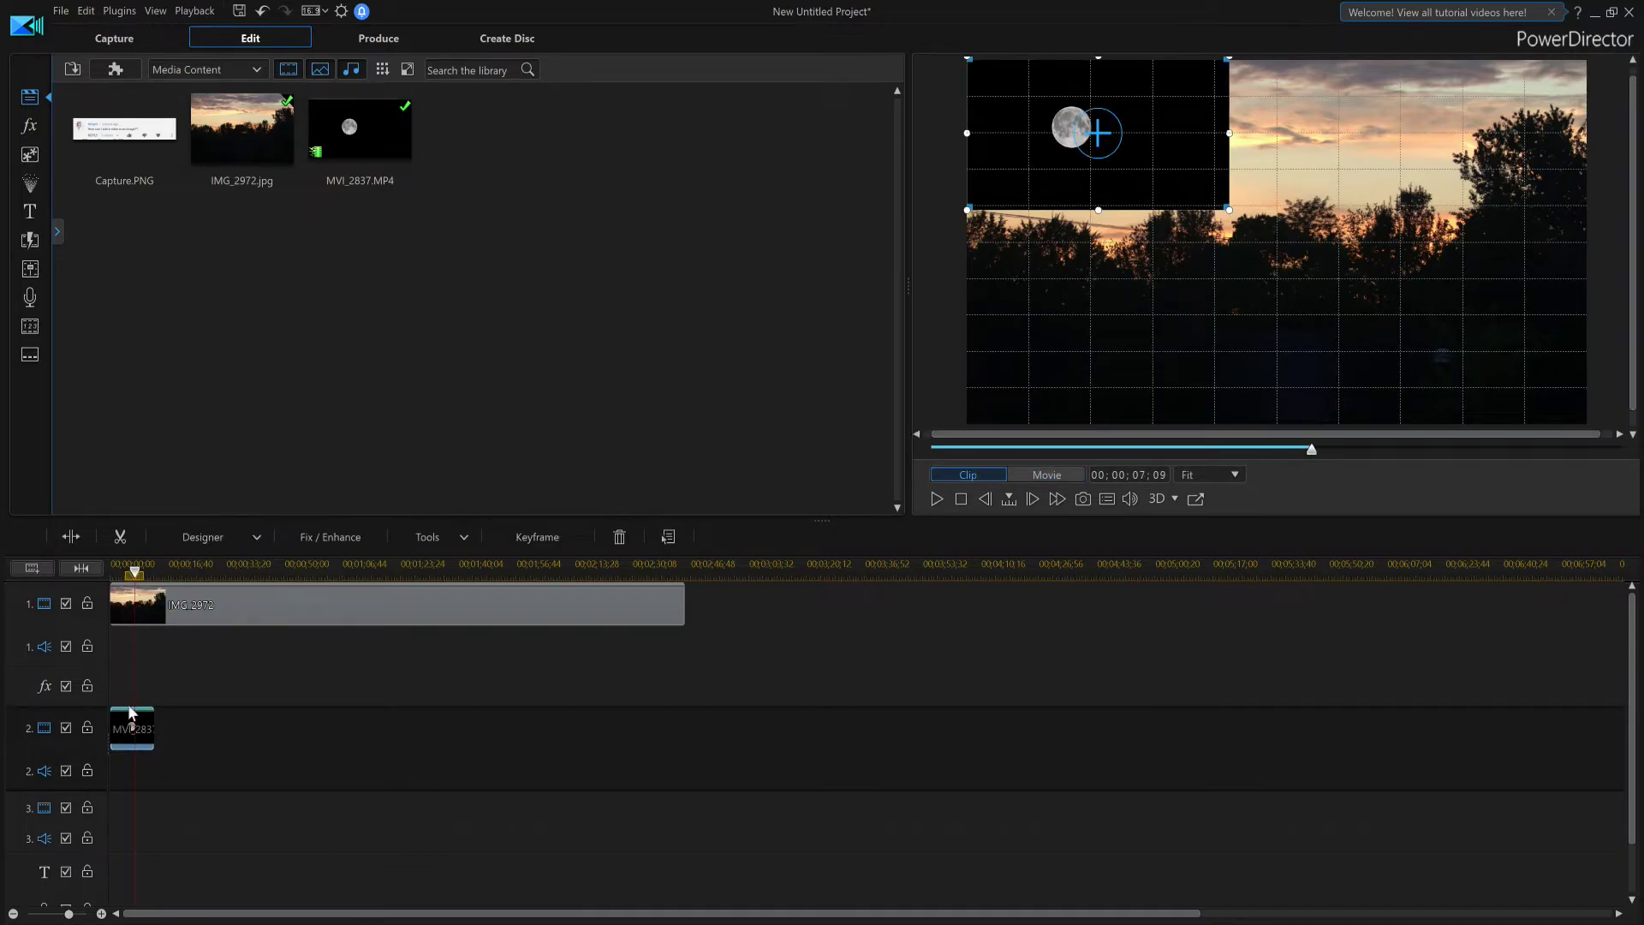
click(236, 537)
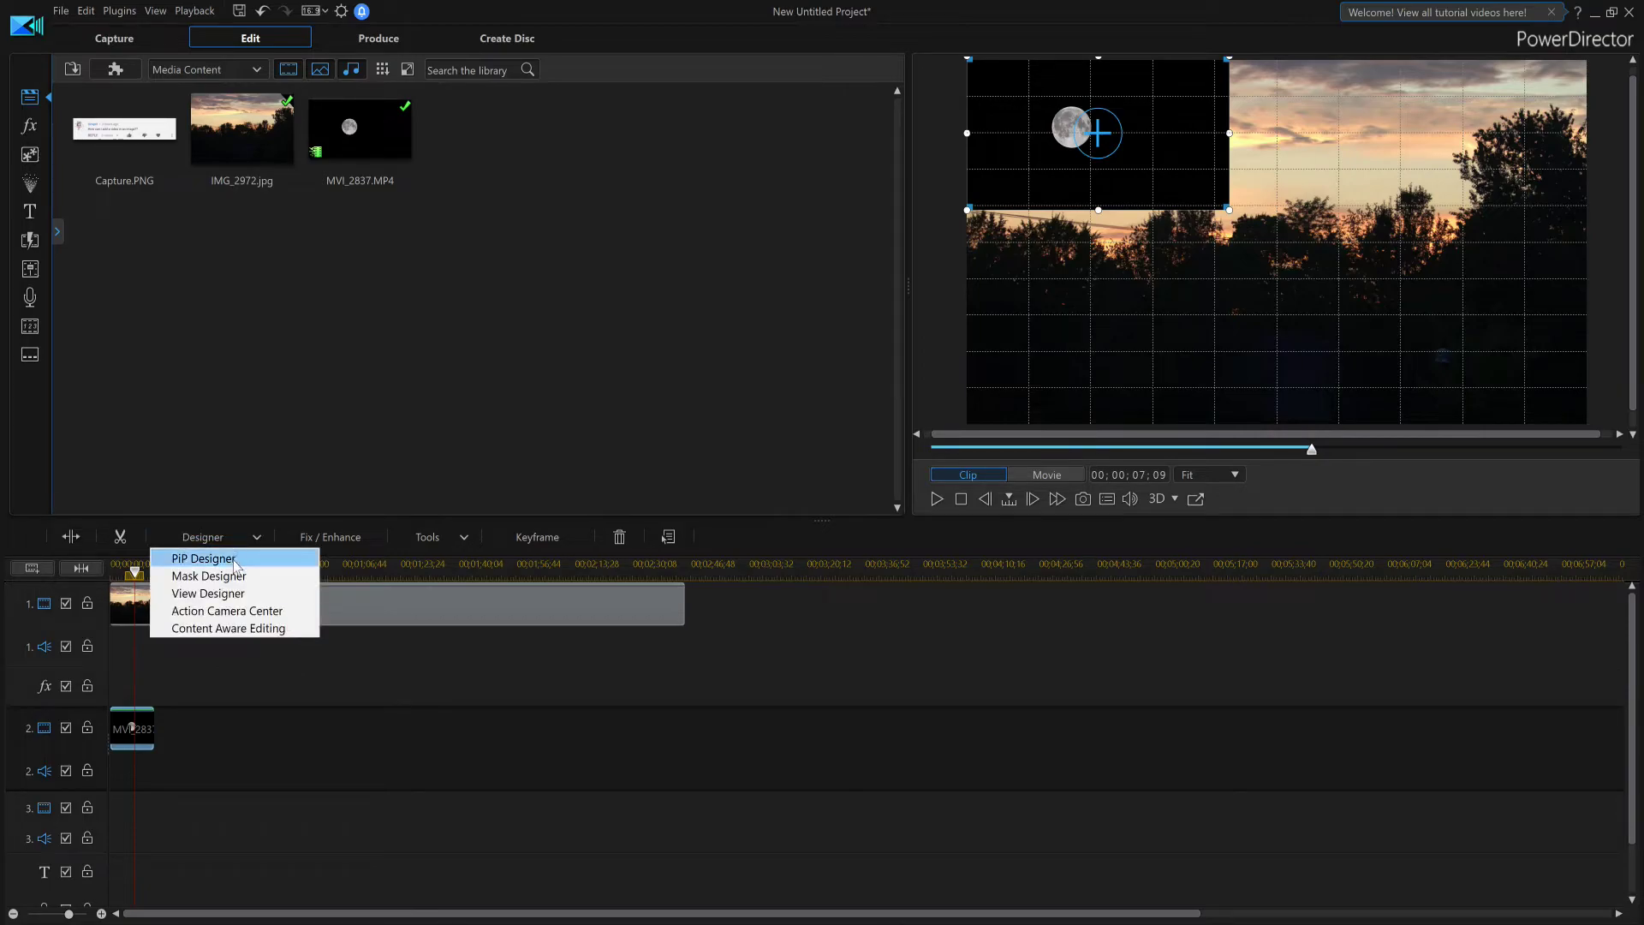
In PiP Designer, enable Chroma Key and eyedrop the black background around the moon.
click(131, 736)
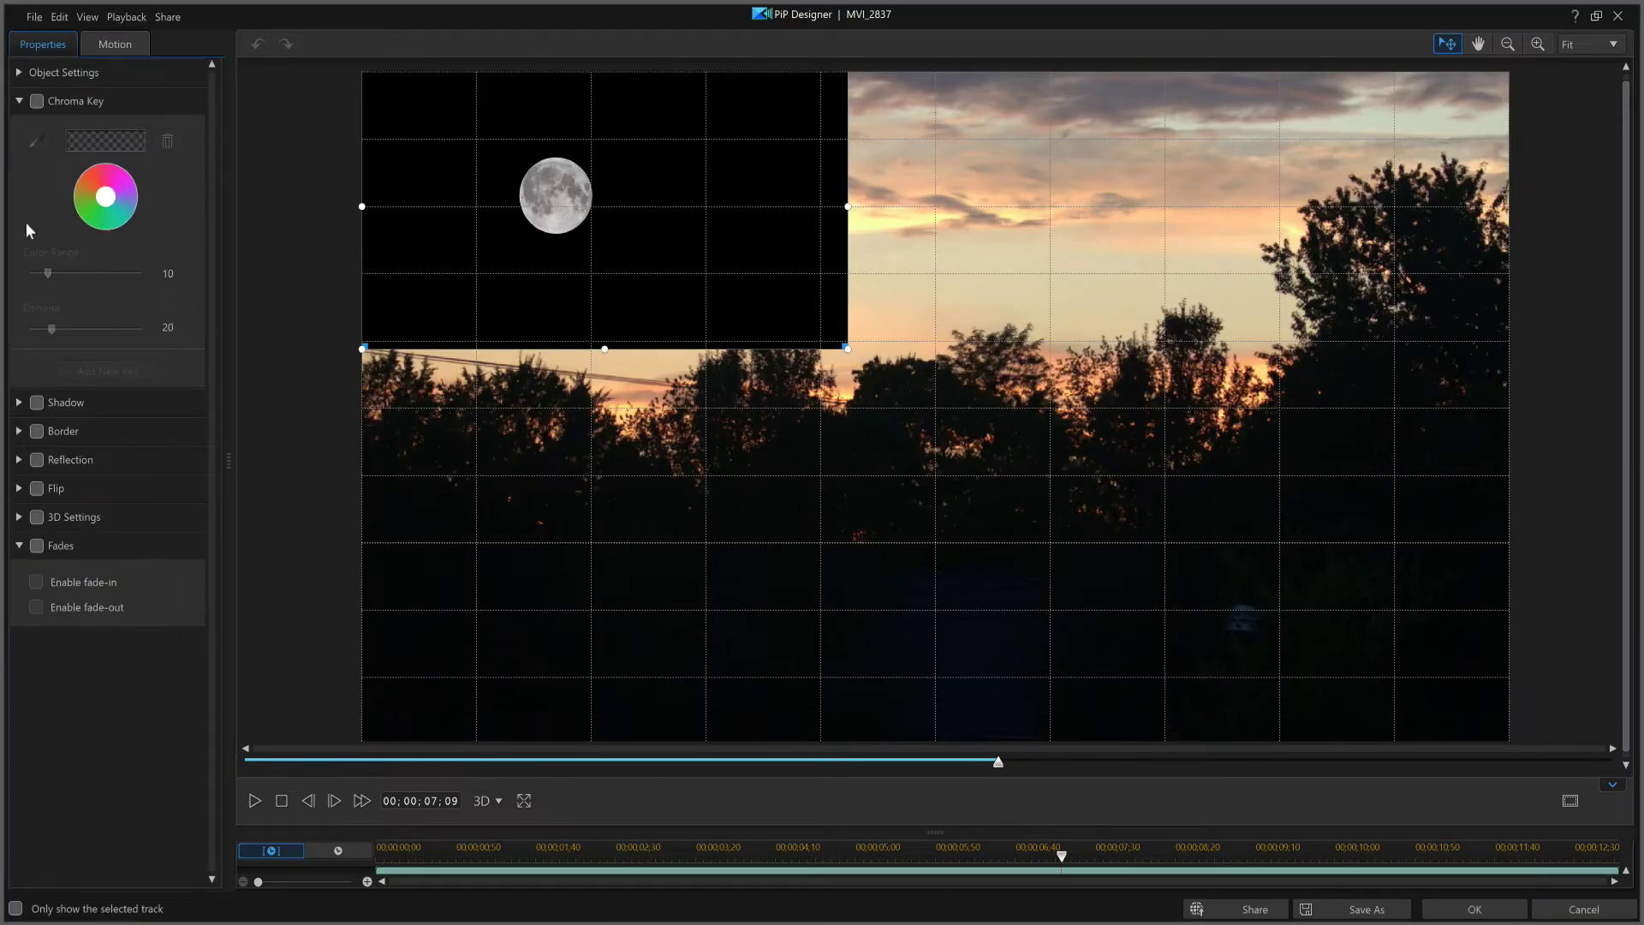
click(36, 101)
click(38, 145)
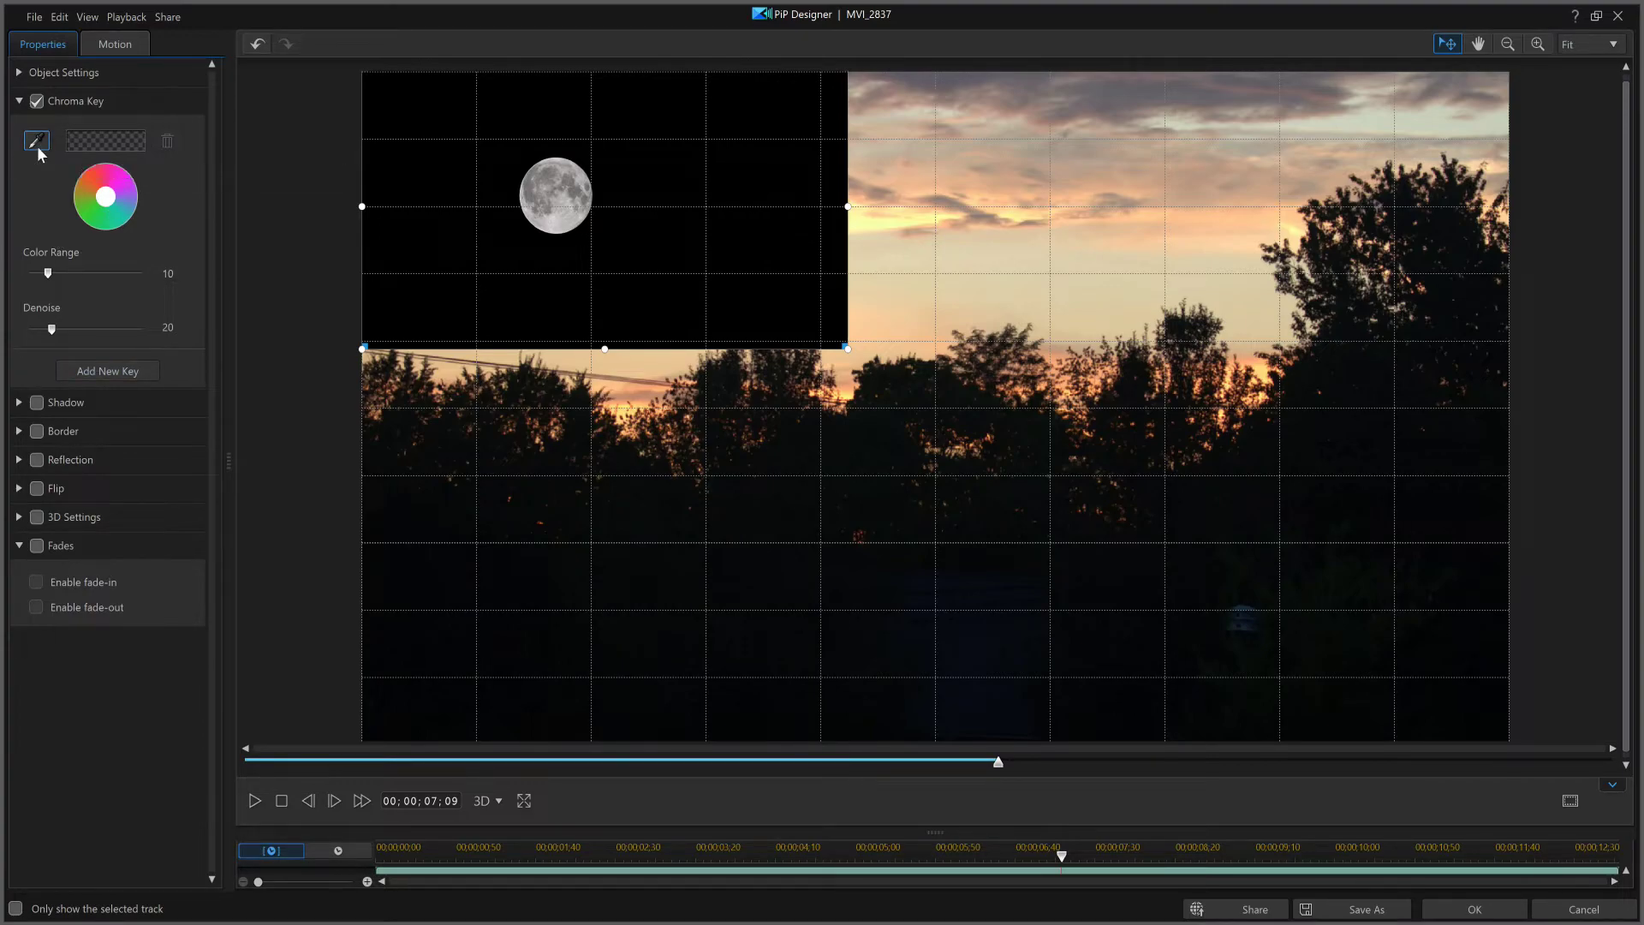
click(686, 225)
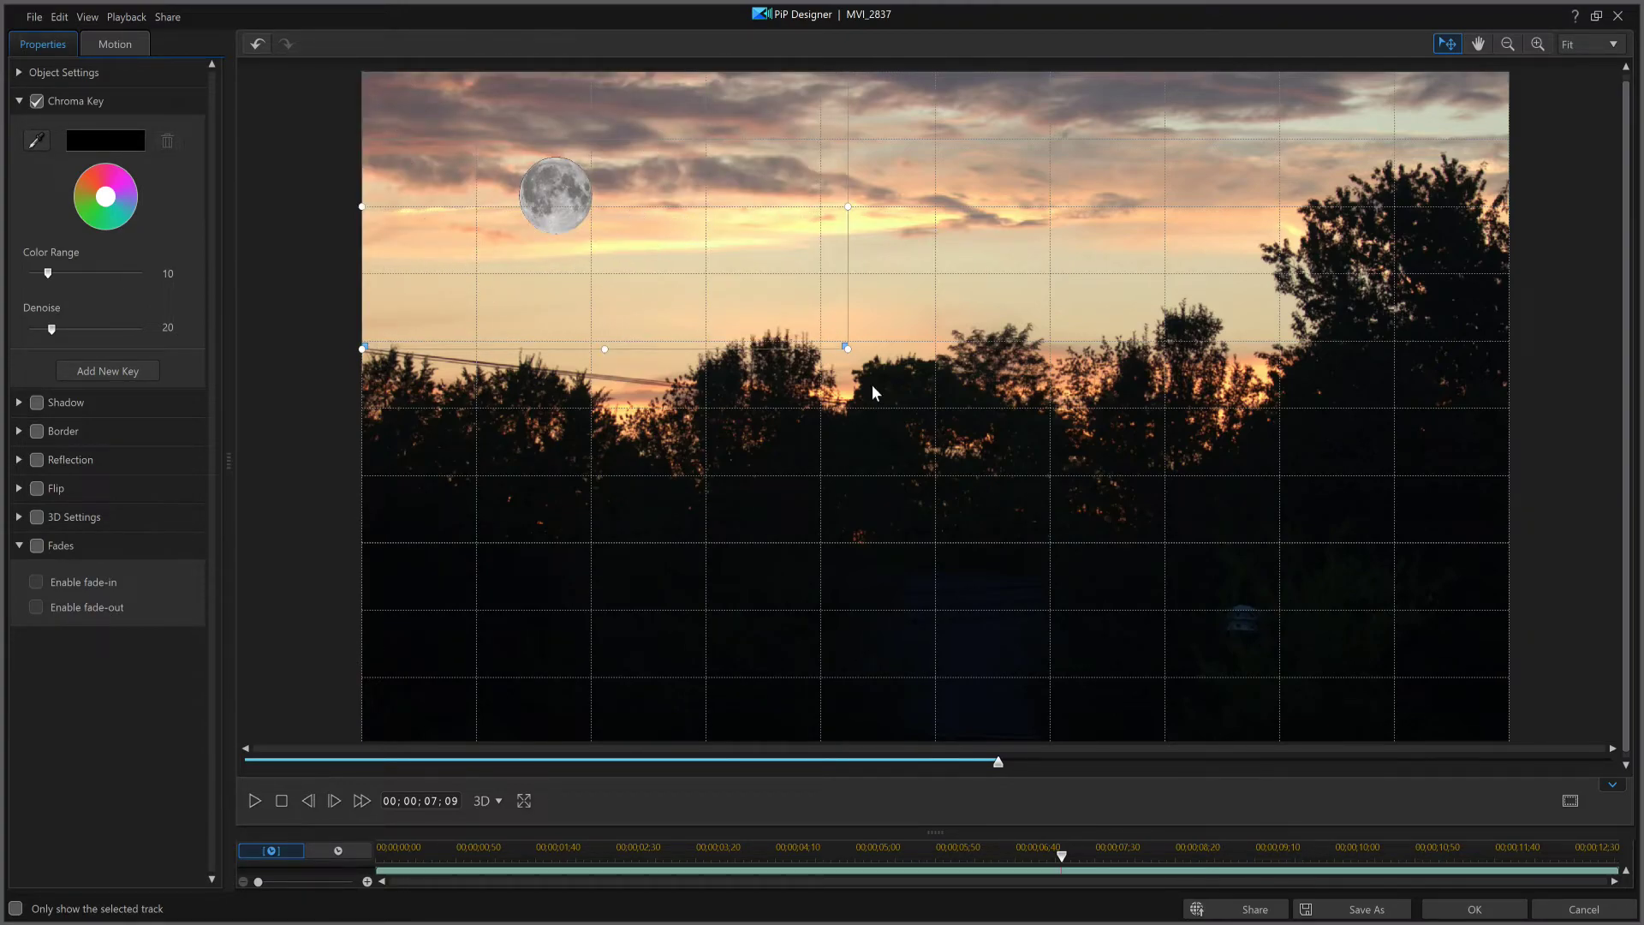
Enlarge the moon, position it in the upper-left sky, and apply with OK.
drag(847, 348, 1361, 598)
drag(753, 321, 559, 210)
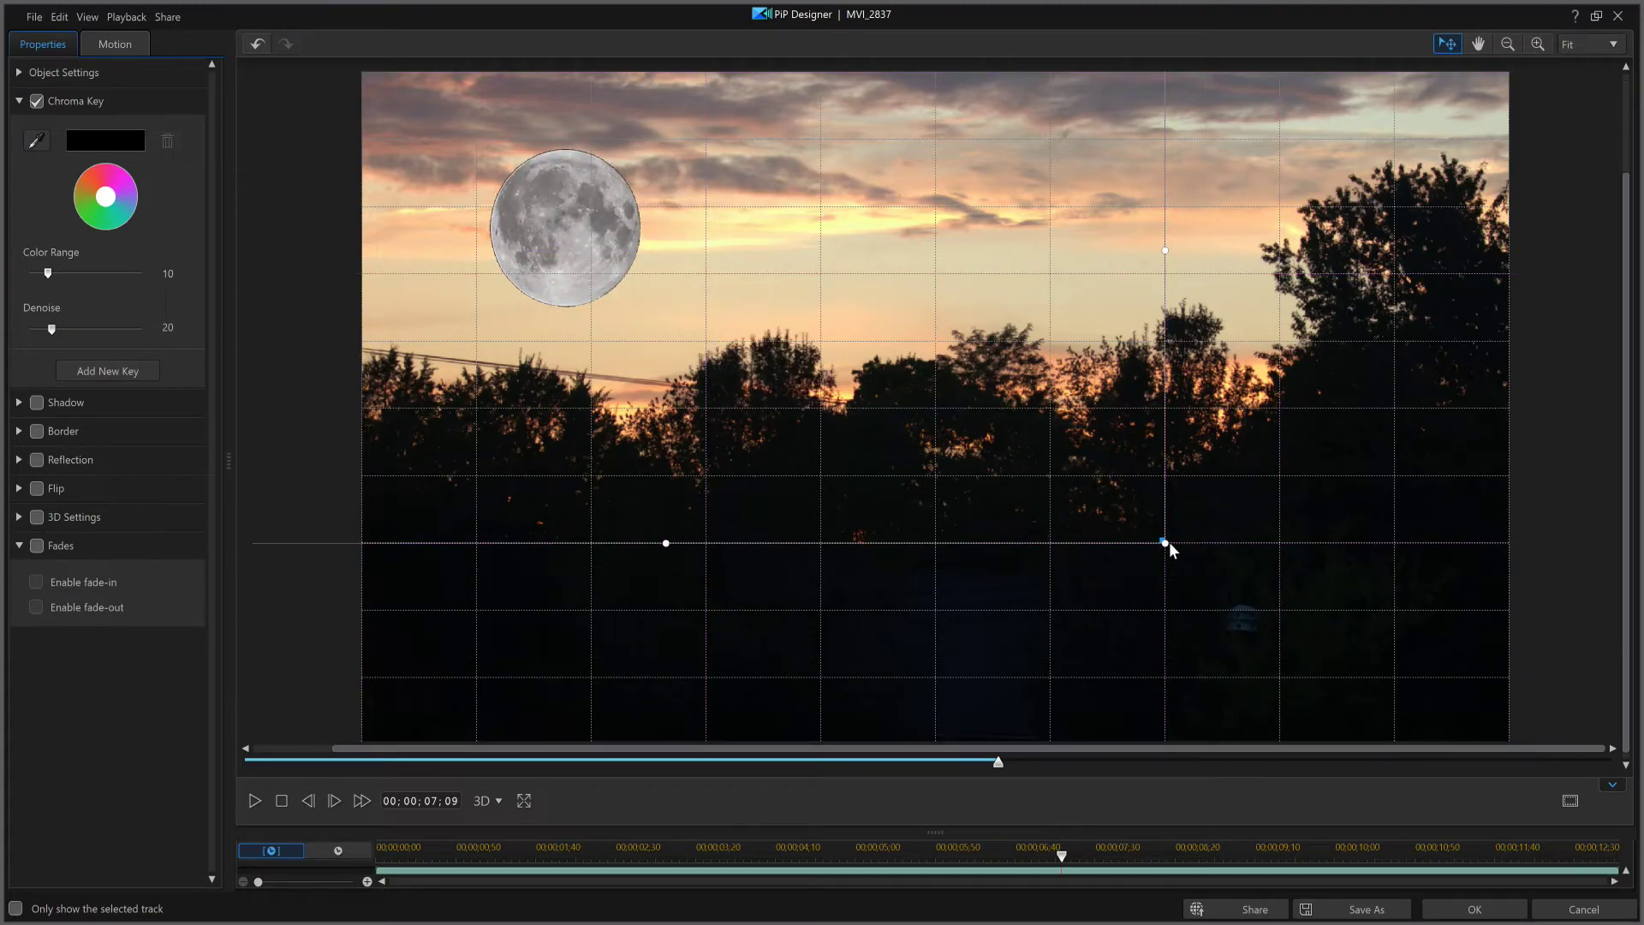
drag(1166, 543, 1425, 695)
drag(670, 353, 528, 238)
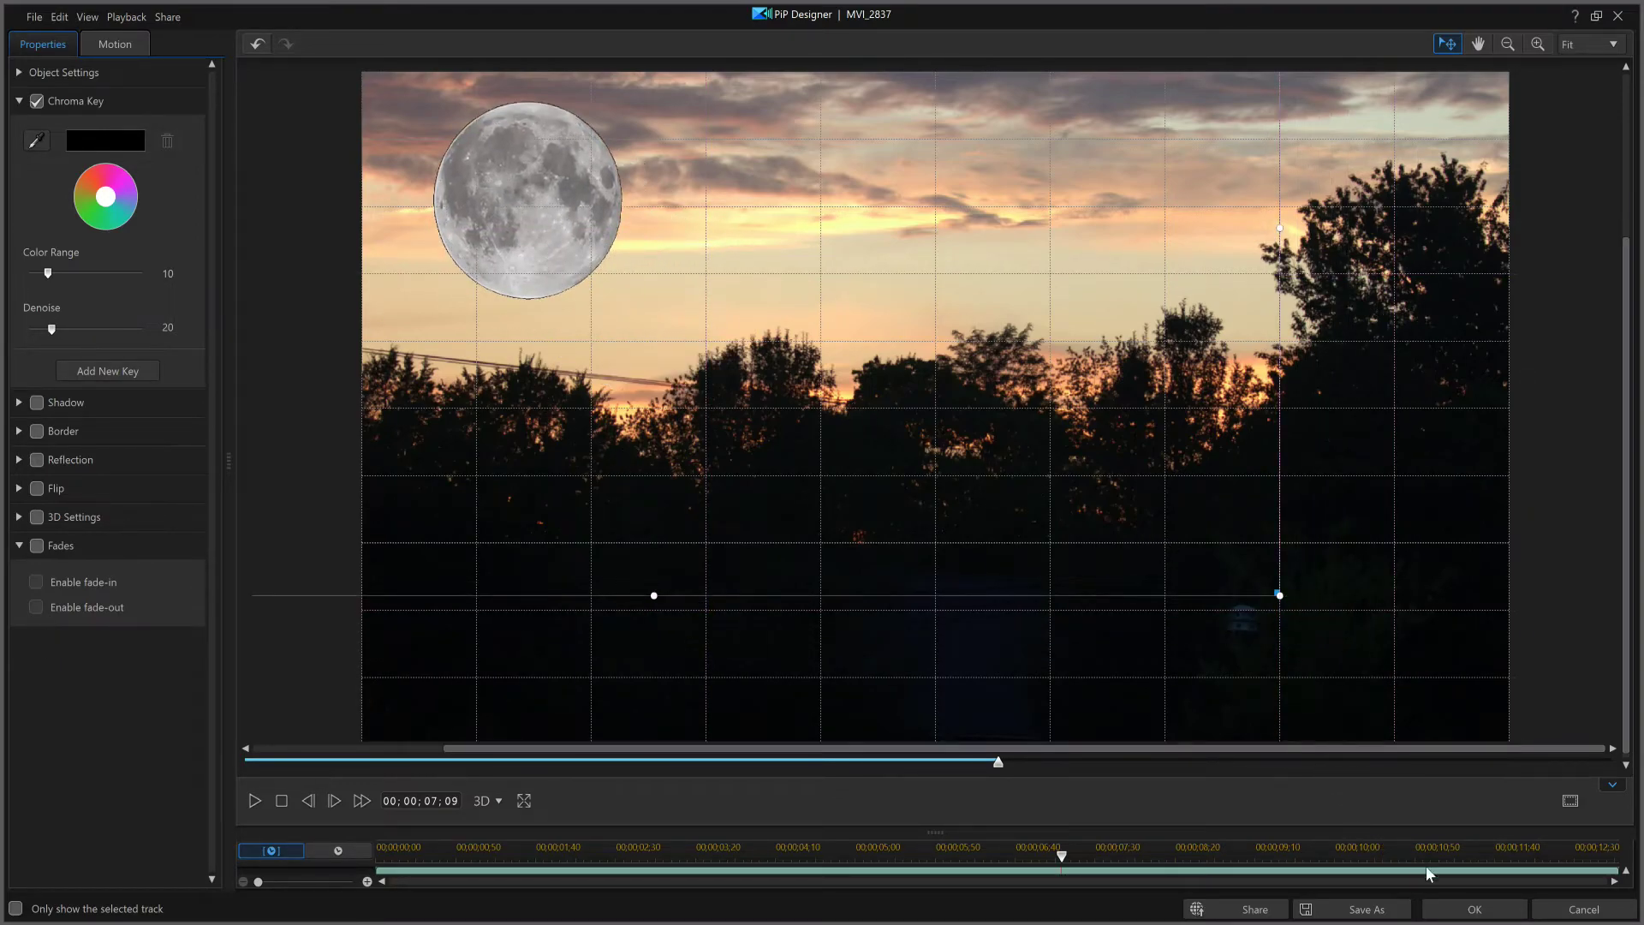
click(1460, 908)
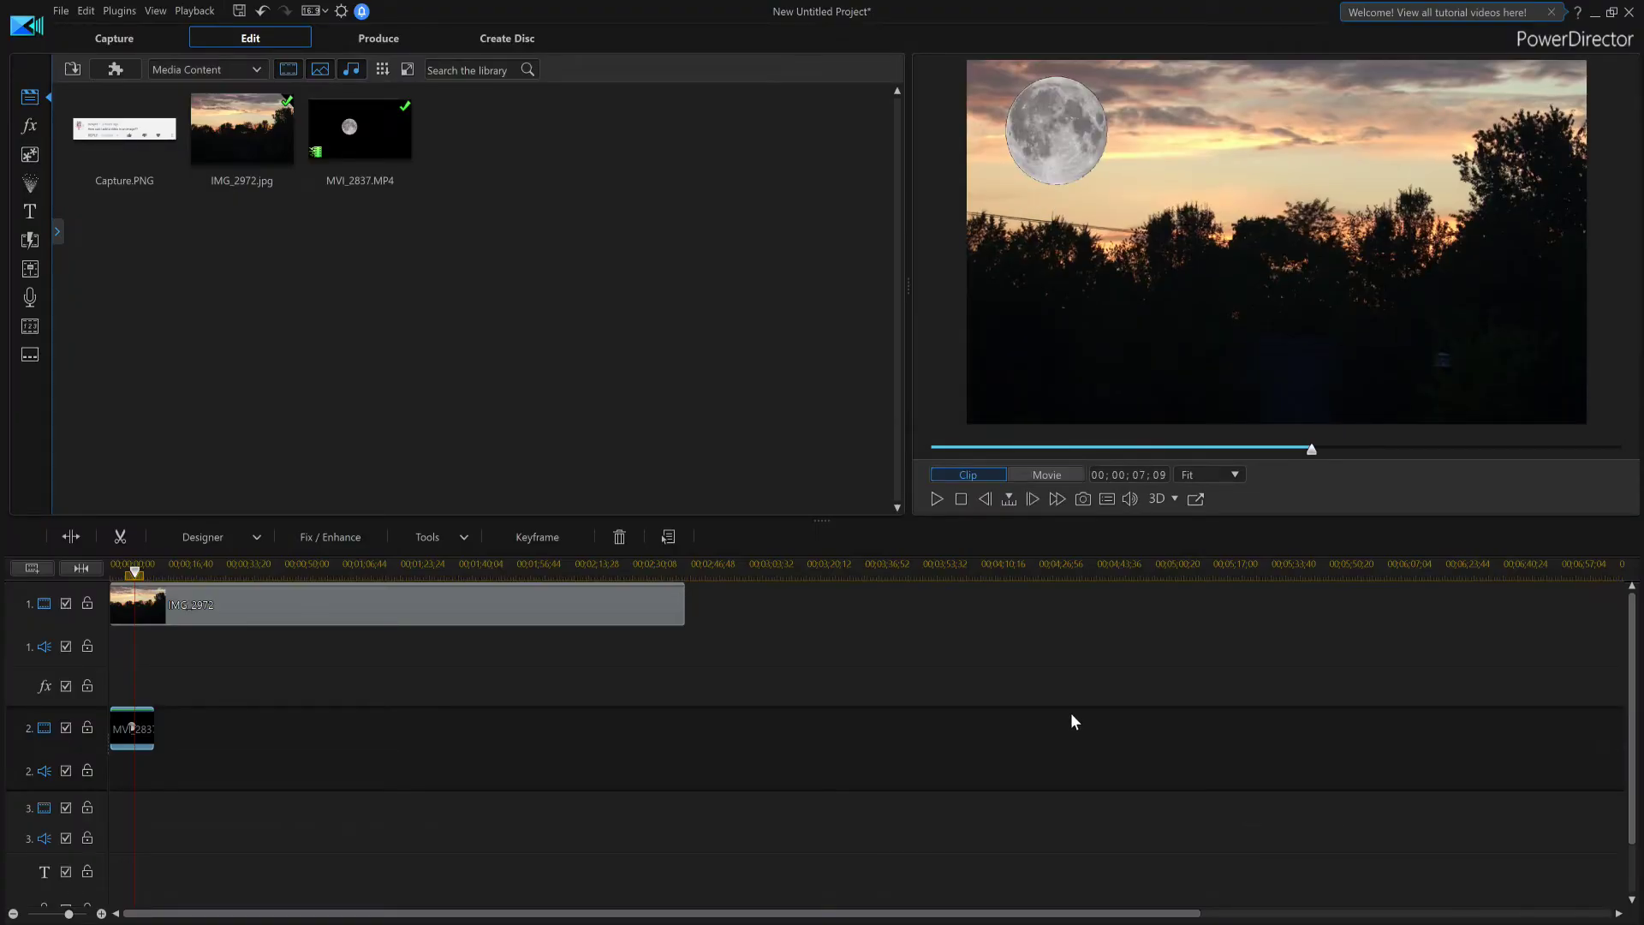
Play the moon-over-sunset composite, stop back at the start, and play it again.
click(1035, 132)
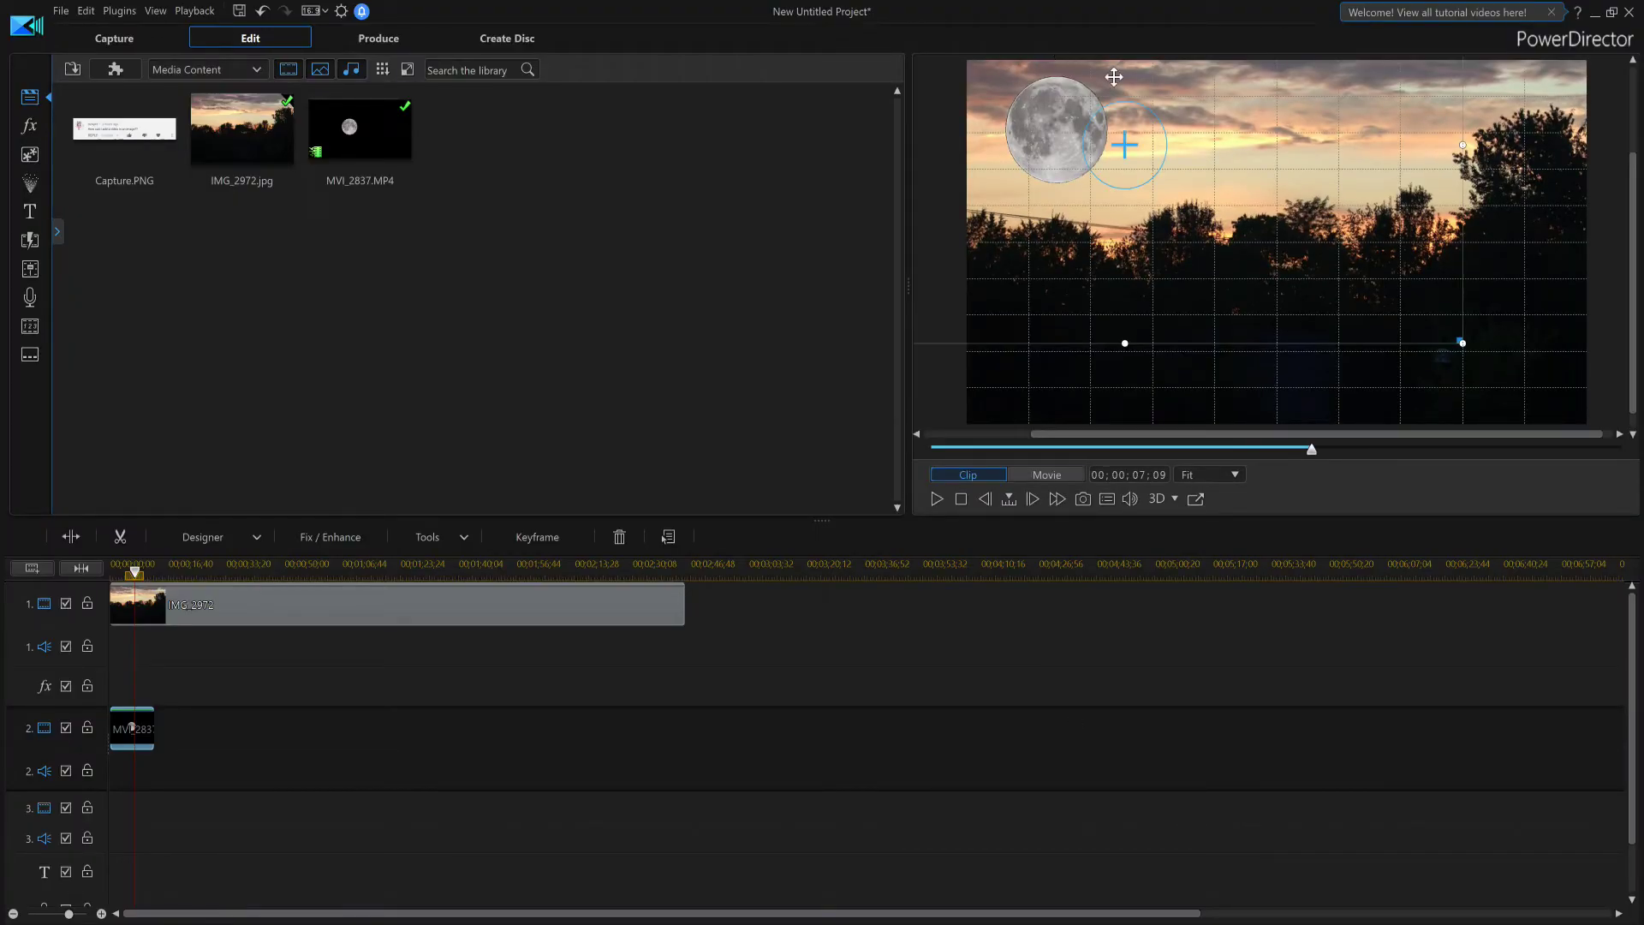
click(937, 503)
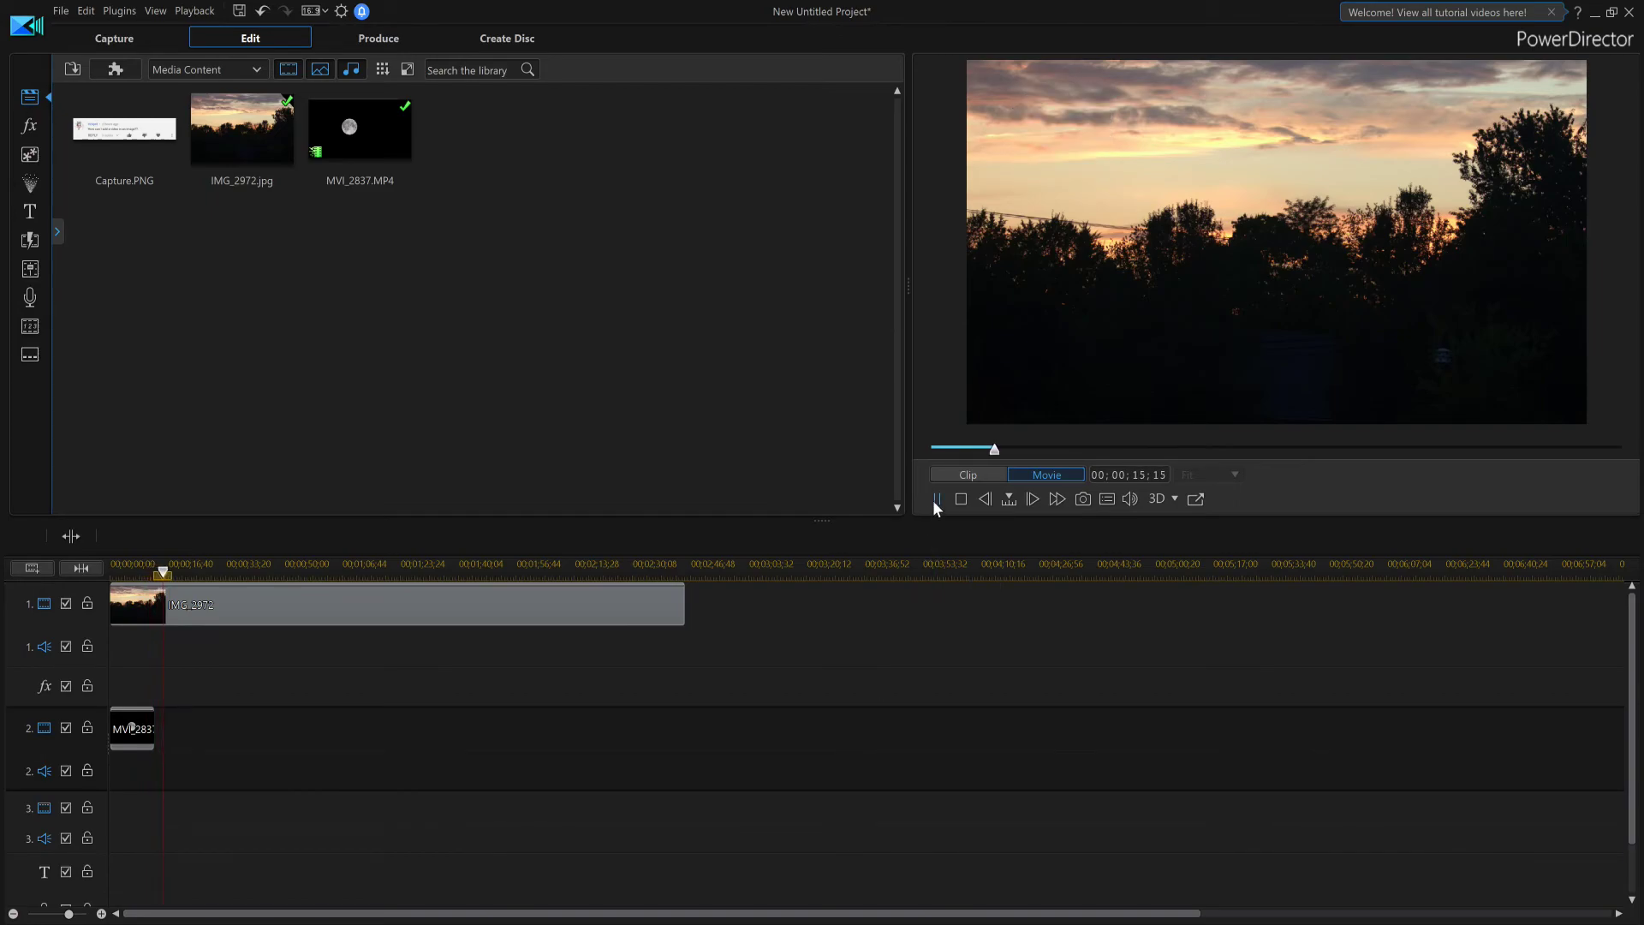
click(960, 498)
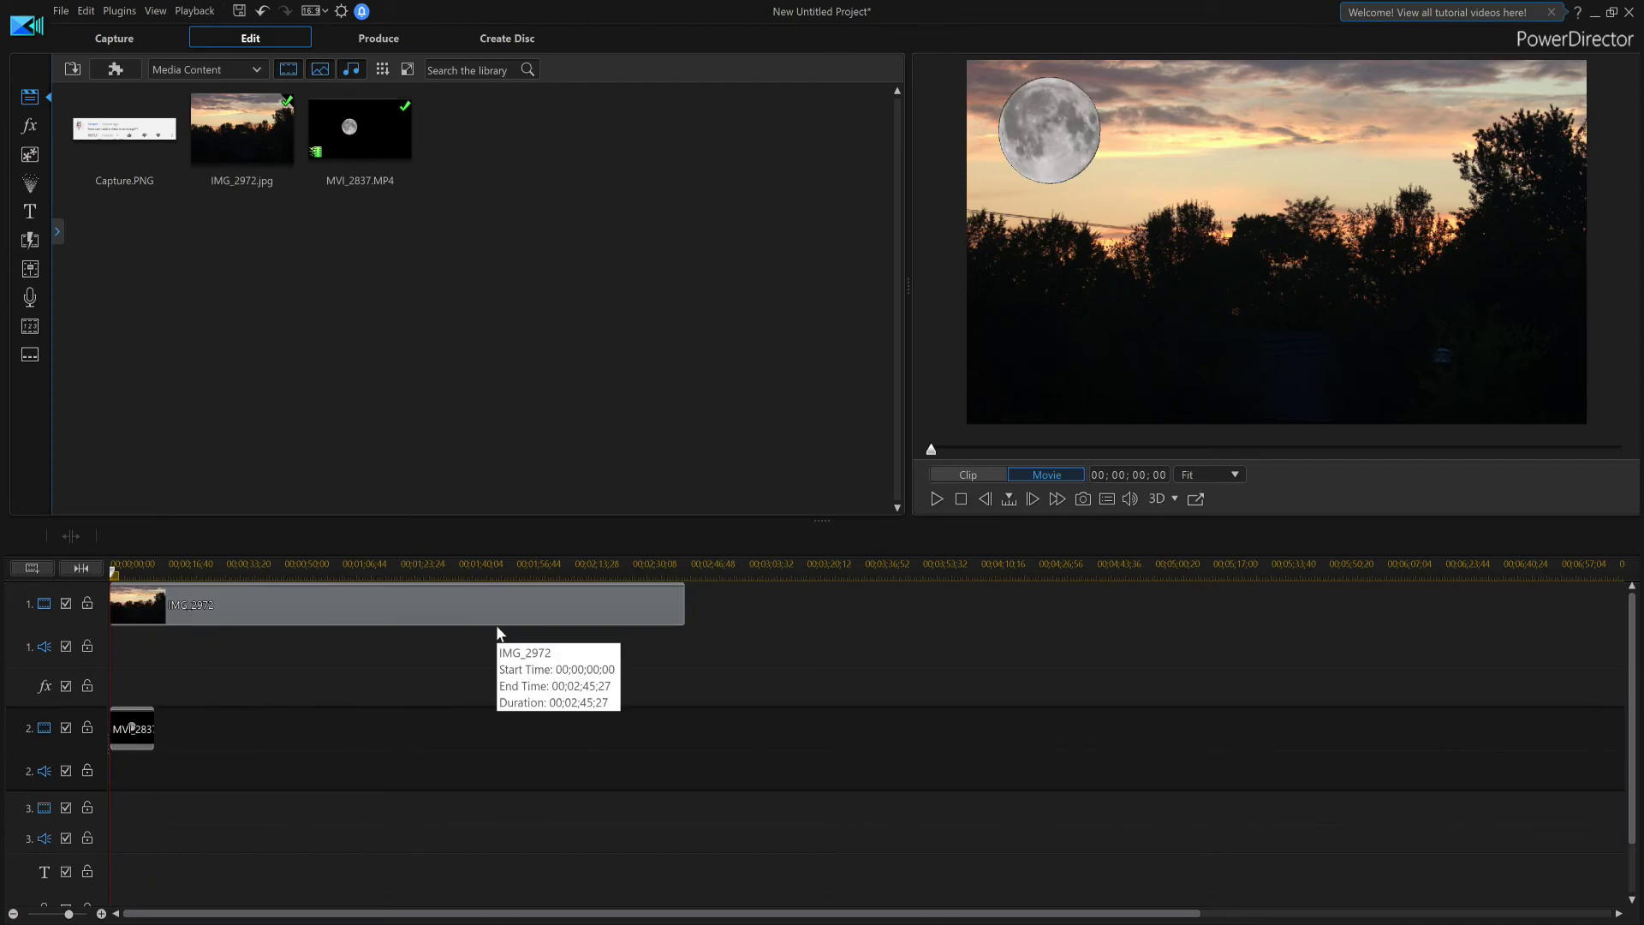
click(935, 500)
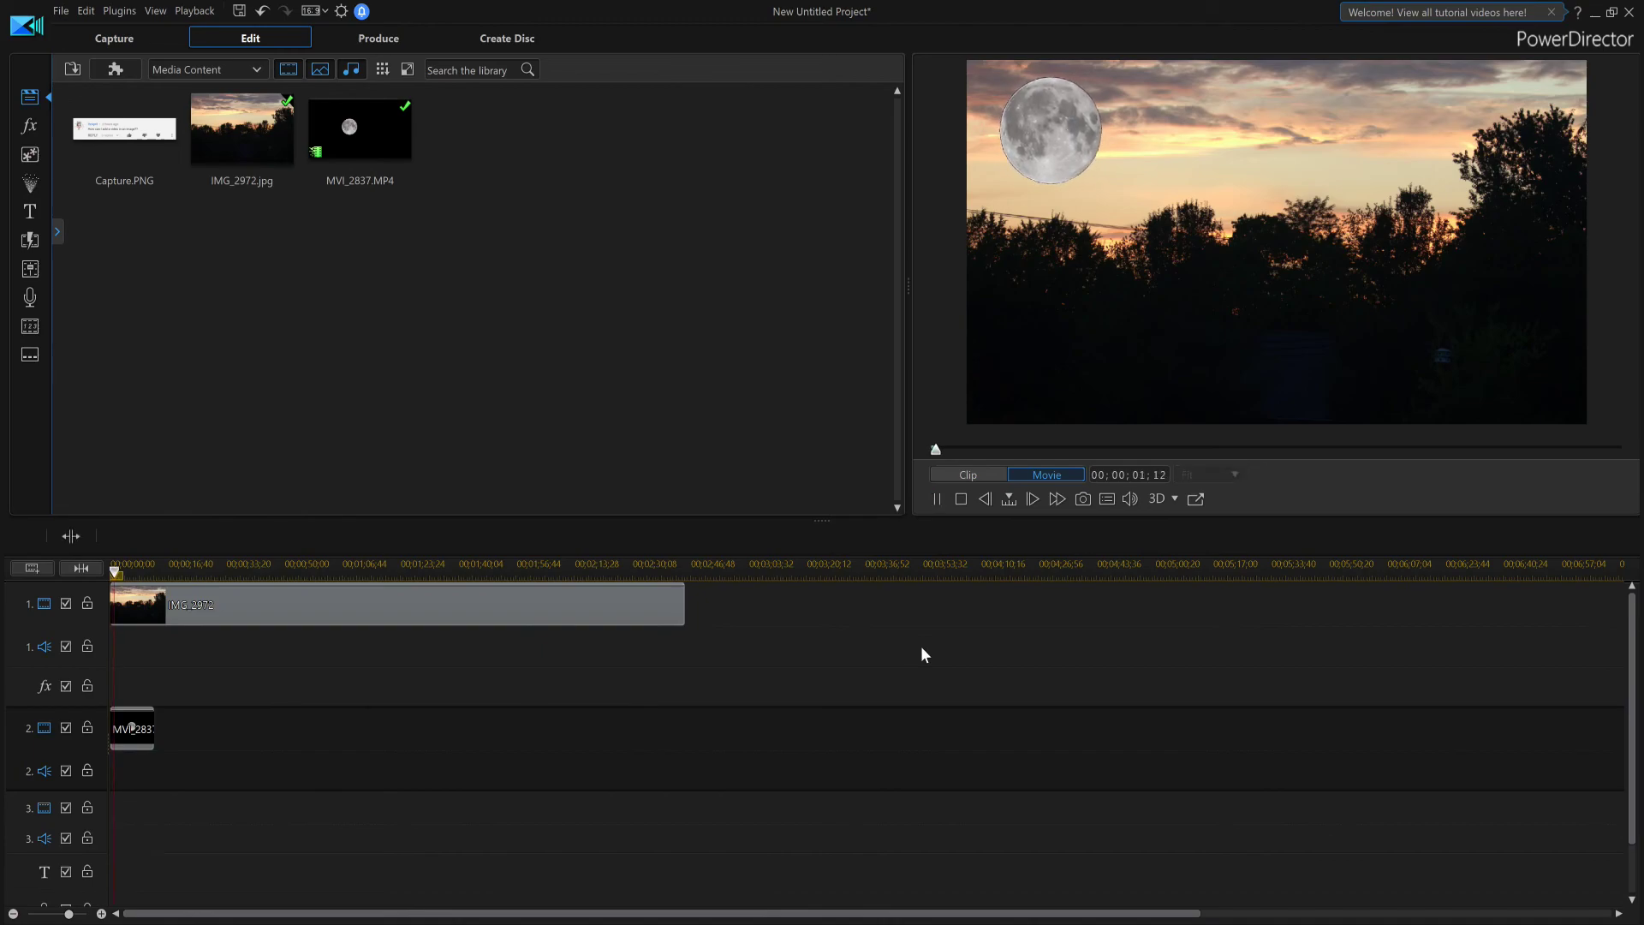